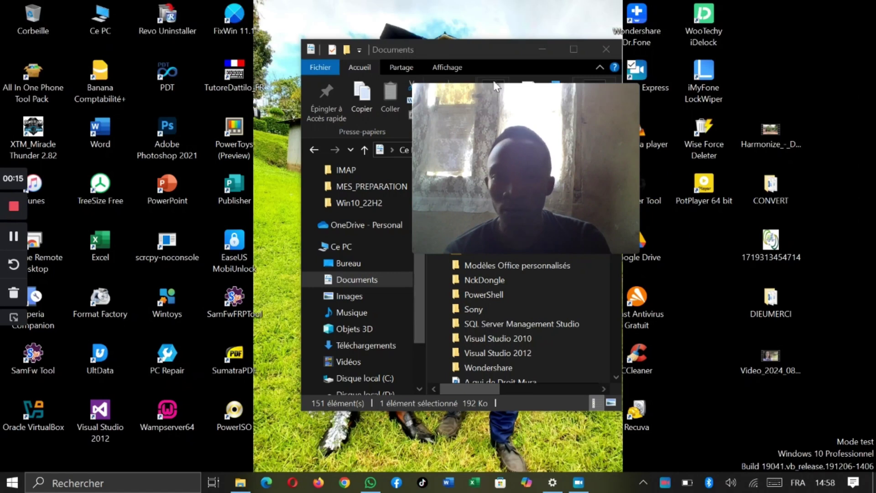
- Search the Microsoft Store for UNIGETUI and install the UniGetUI application
{"action": "left_click_drag", "start_coordinate": [497, 99], "coordinate": [716, 122]}
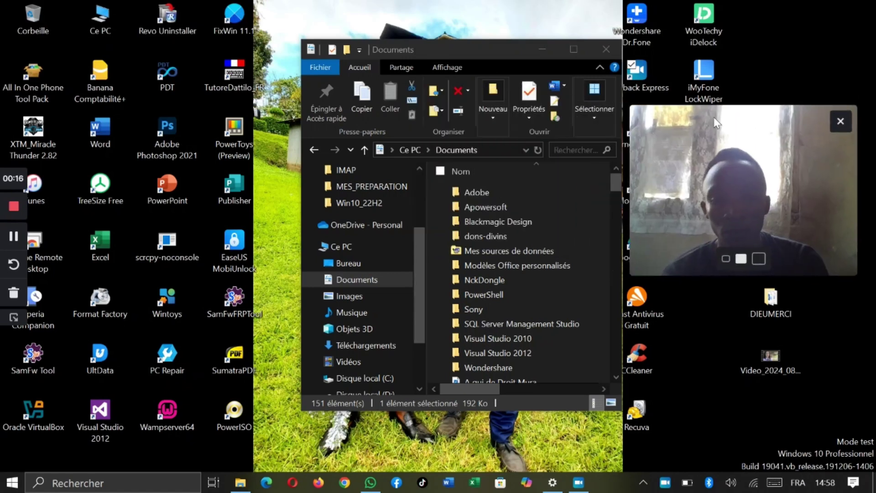
{"action": "left_click", "coordinate": [371, 483]}
{"action": "left_click", "coordinate": [500, 482]}
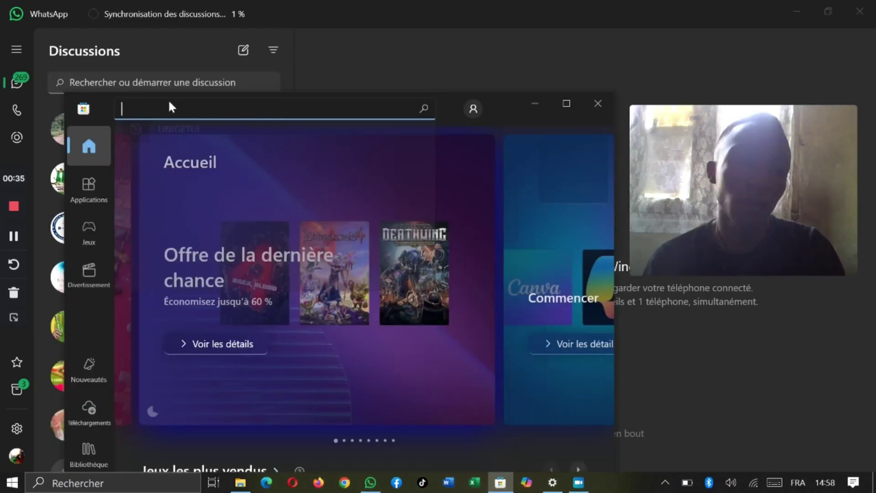
{"action": "left_click", "coordinate": [170, 108]}
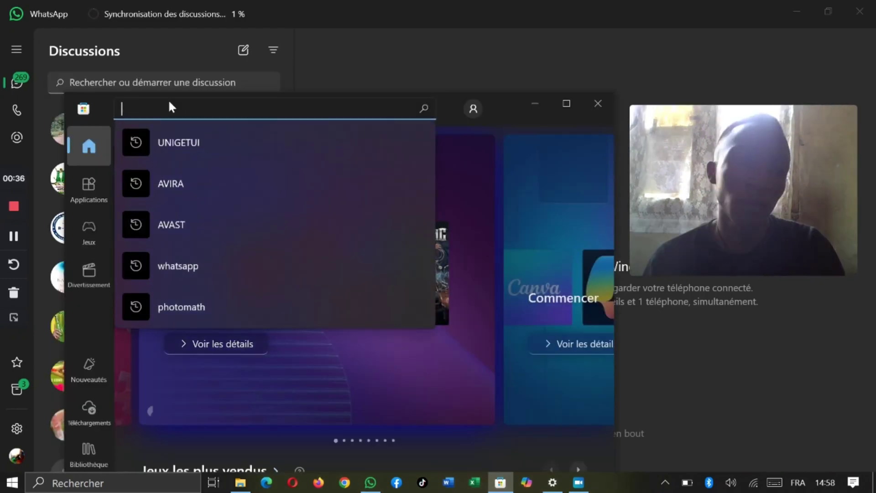
{"action": "type", "text": "UNI"}
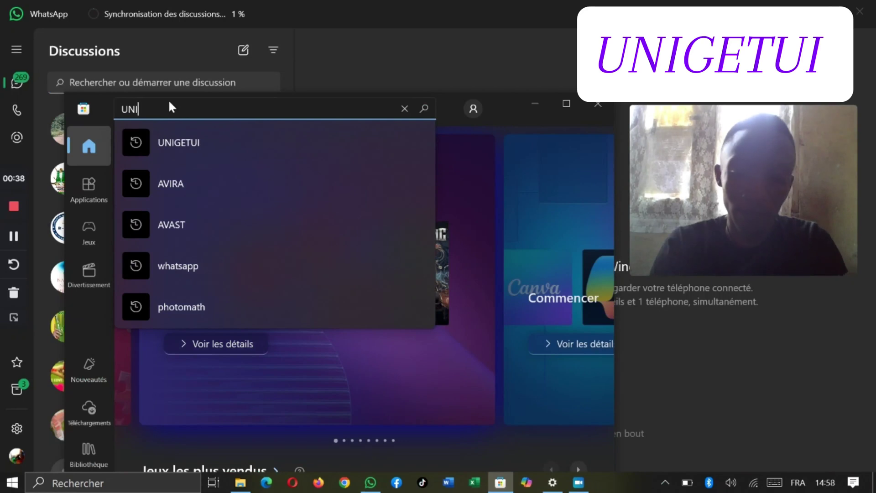
{"action": "type", "text": "GE"}
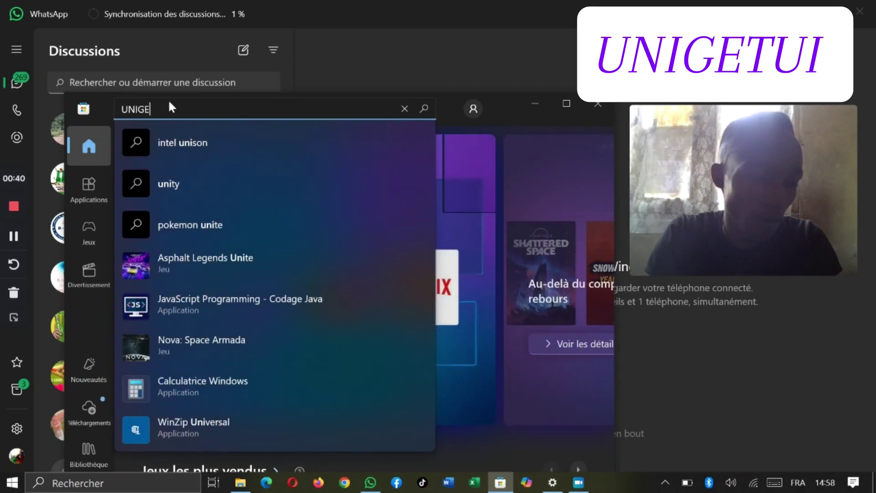
{"action": "type", "text": "TUI"}
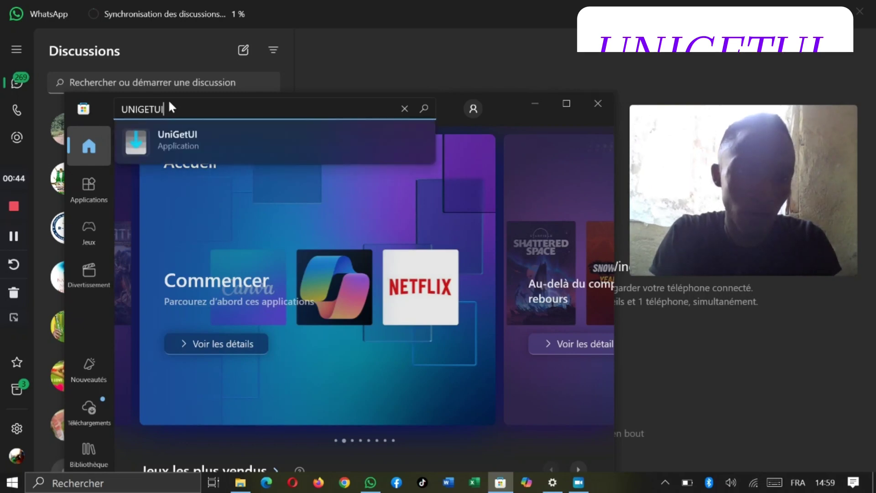
{"action": "key", "text": "Return"}
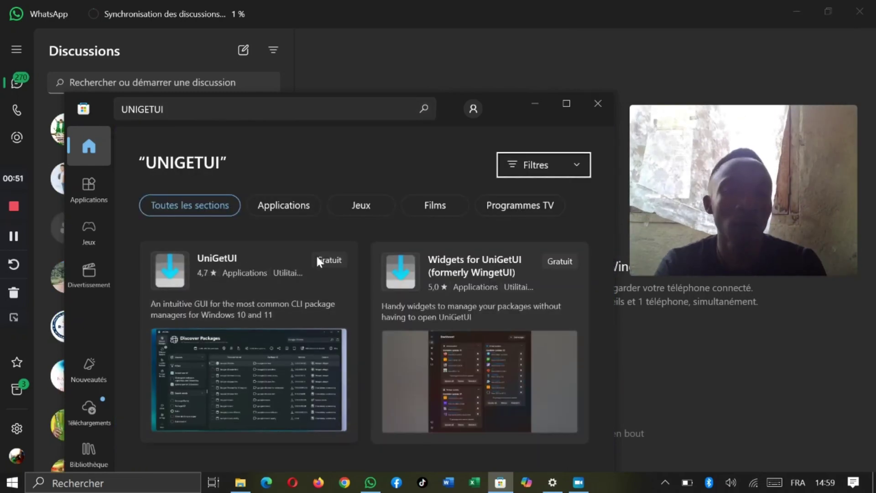
{"action": "left_click", "coordinate": [304, 259]}
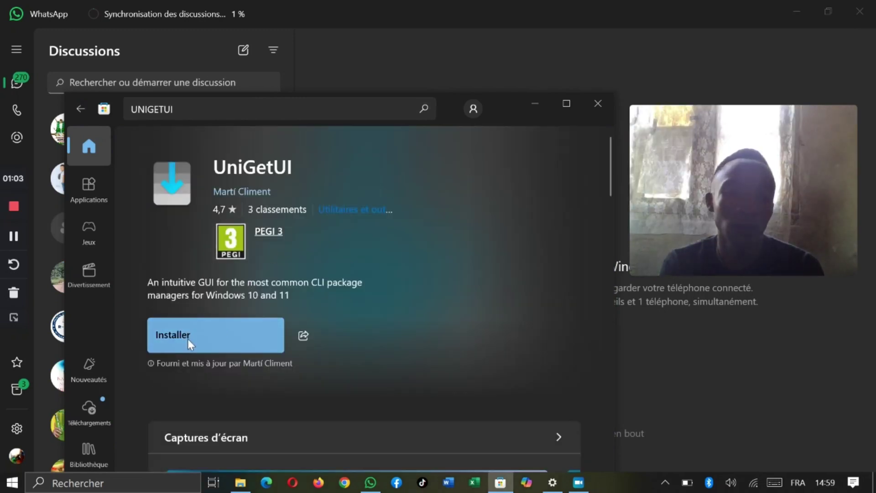
{"action": "left_click", "coordinate": [199, 333]}
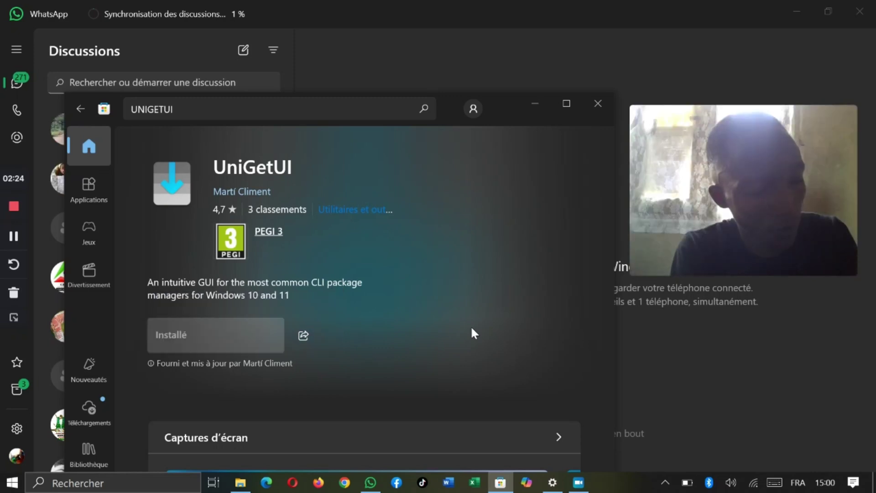
- Launch UniGetUI from its desktop shortcut and move its window higher on the desktop
{"action": "left_click", "coordinate": [298, 31]}
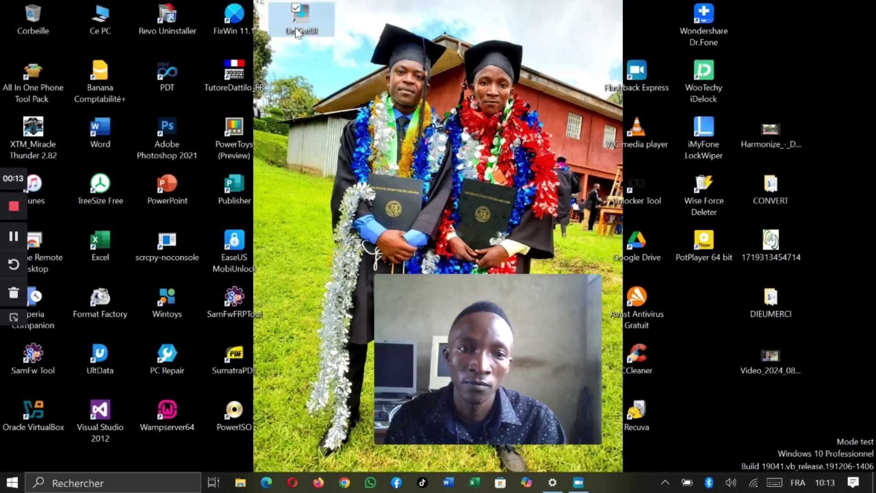
{"action": "double_click", "coordinate": [298, 31]}
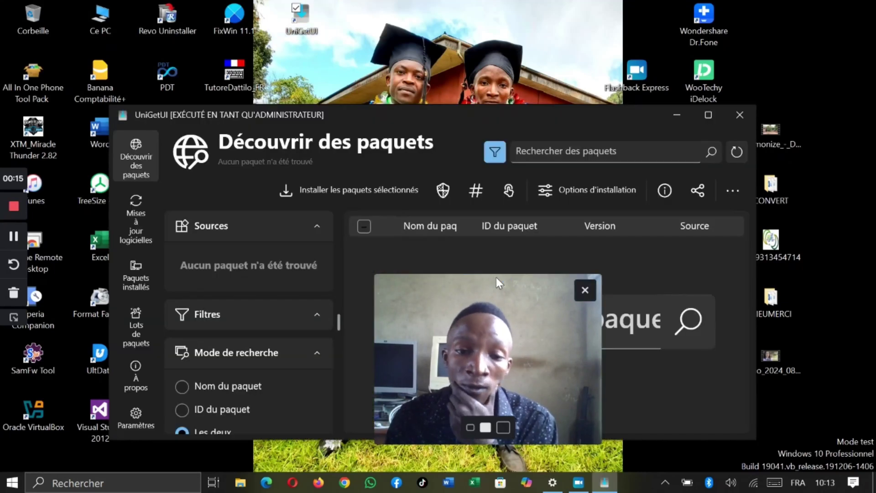
{"action": "left_click_drag", "start_coordinate": [475, 286], "coordinate": [809, 208]}
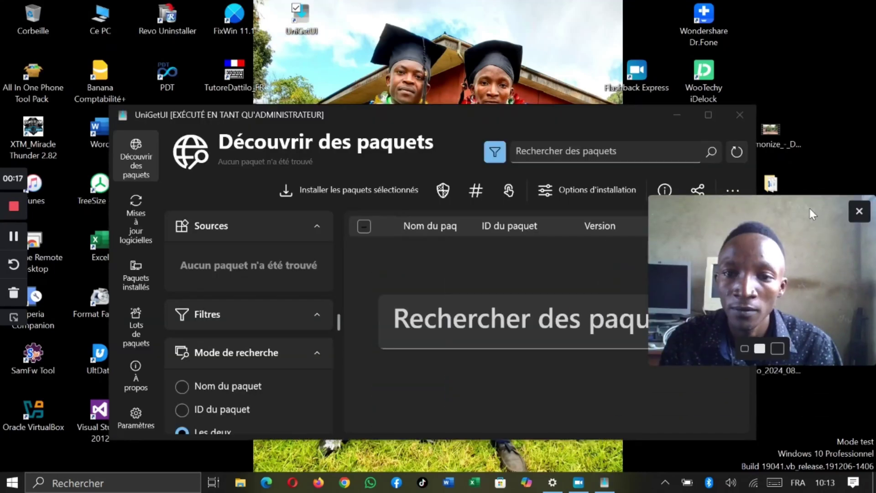
{"action": "left_click_drag", "start_coordinate": [540, 116], "coordinate": [483, 51]}
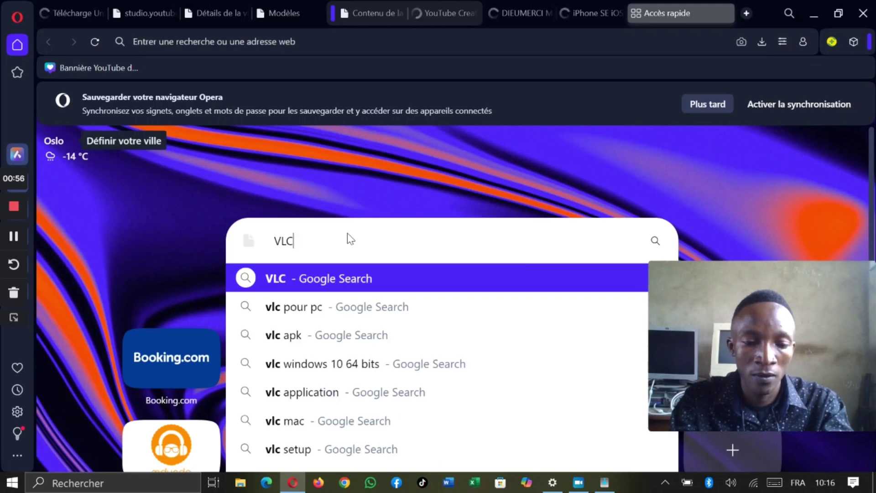
- Search the web in Opera for VLC FREE DOWNLOAD and open VideoLAN's official French VLC download page
{"action": "type", "text": "FREE"}
{"action": "key", "text": "BackSpace"}
{"action": "key", "text": "BackSpace"}
{"action": "key", "text": "BackSpace"}
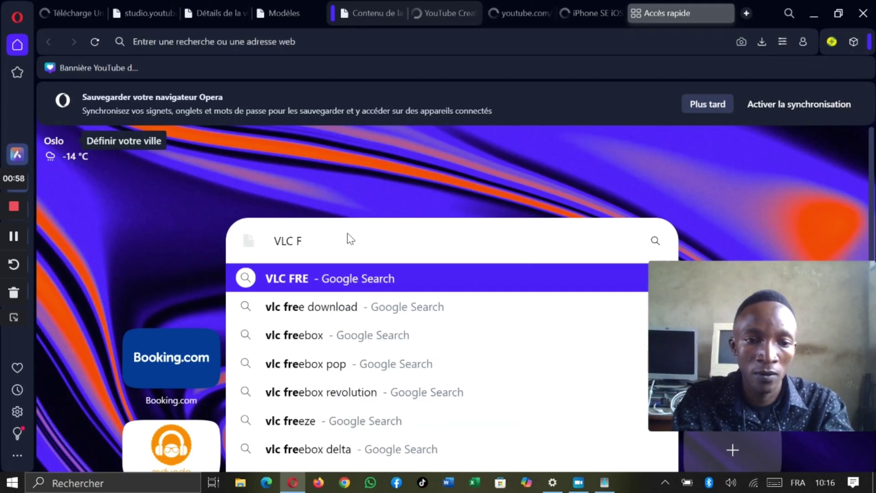
{"action": "type", "text": "REE D"}
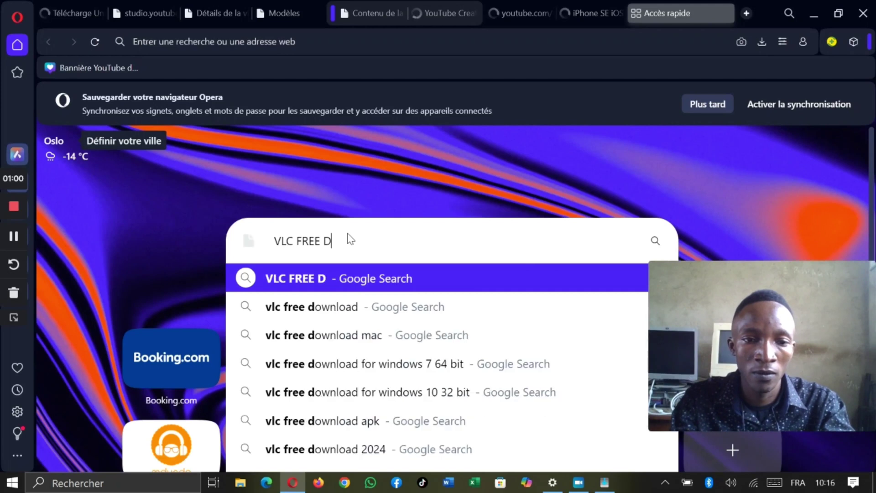
{"action": "type", "text": "OWNLOAD"}
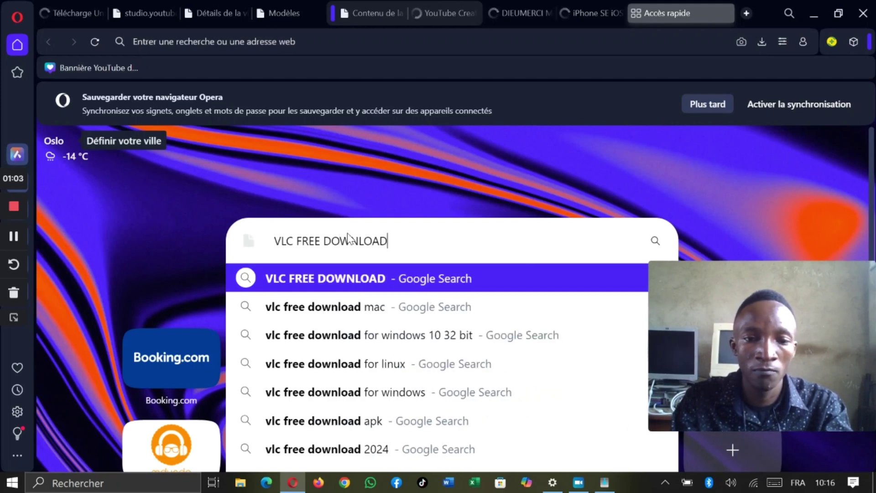
{"action": "key", "text": "Return"}
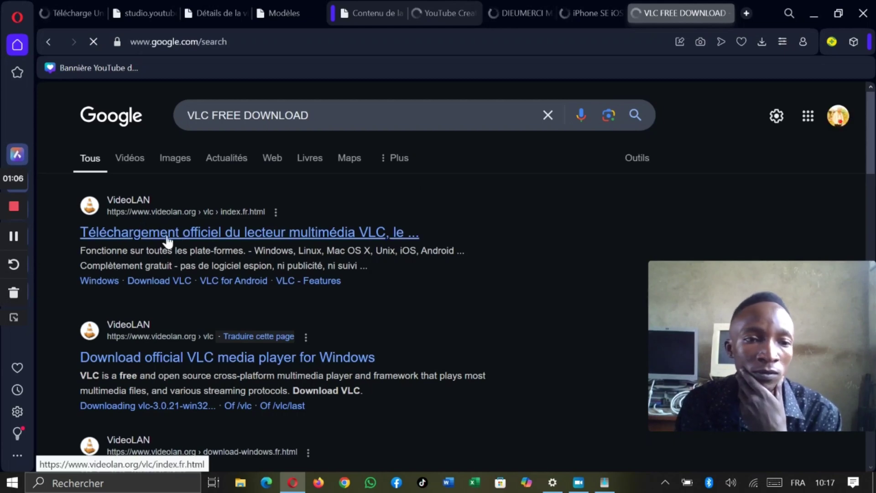
{"action": "left_click", "coordinate": [212, 241]}
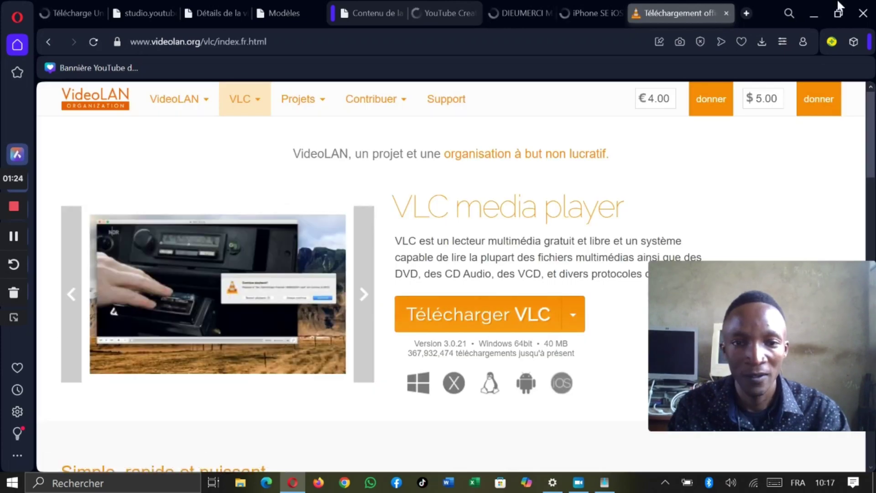
- Return to UniGetUI from the browser and search its discoverable packages for VLC
{"action": "left_click", "coordinate": [814, 17]}
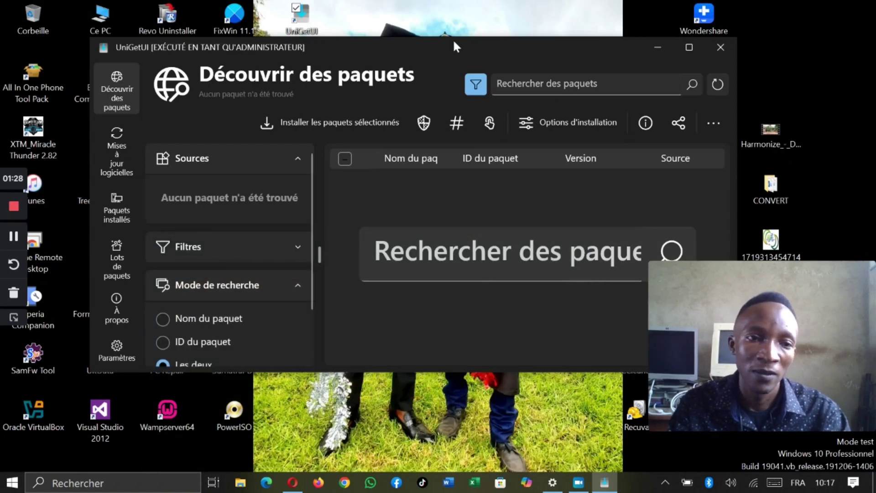
{"action": "left_click_drag", "start_coordinate": [453, 40], "coordinate": [425, 36]}
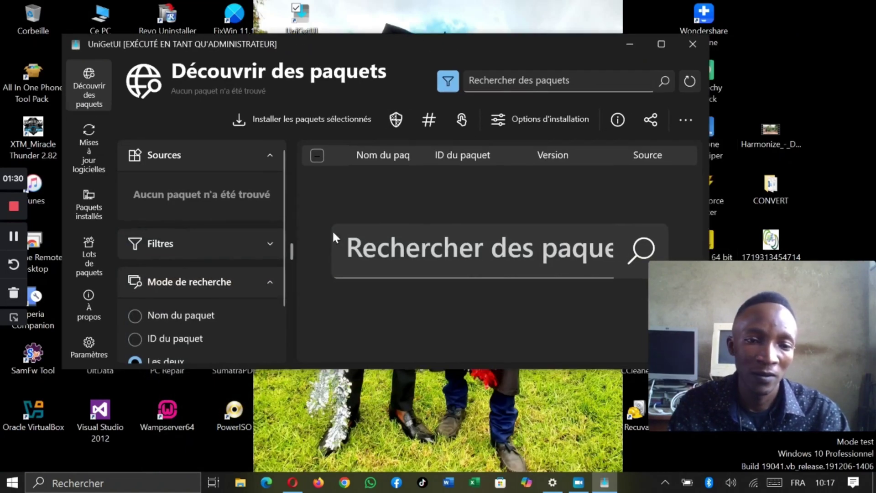
{"action": "left_click", "coordinate": [376, 251]}
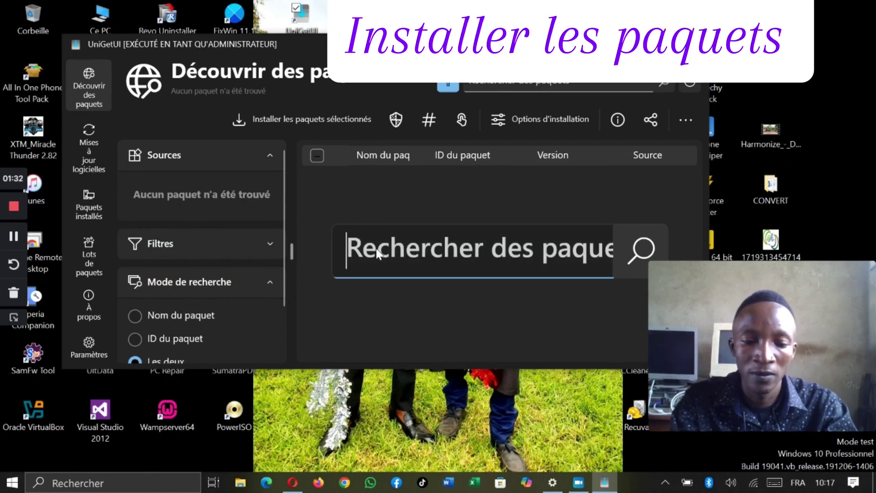
{"action": "type", "text": "VLC"}
{"action": "left_click", "coordinate": [642, 252]}
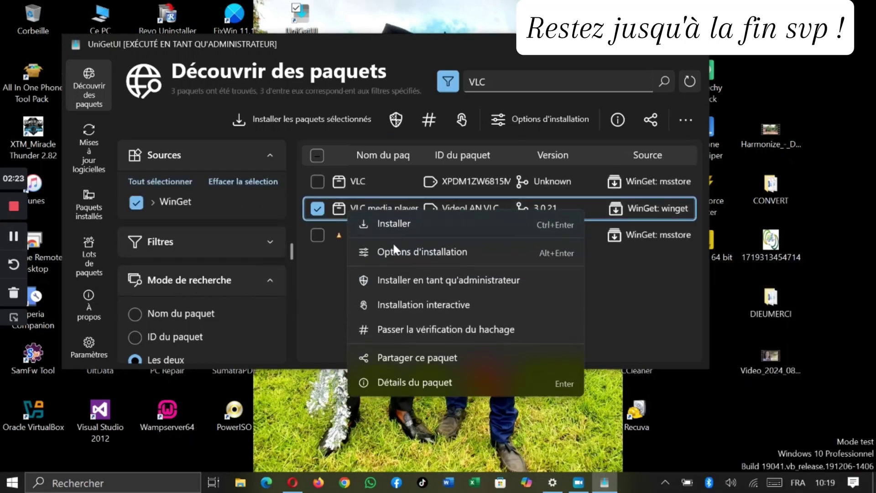
- Review the package details of VLC media player from the winget source and install the package
{"action": "left_click", "coordinate": [401, 374]}
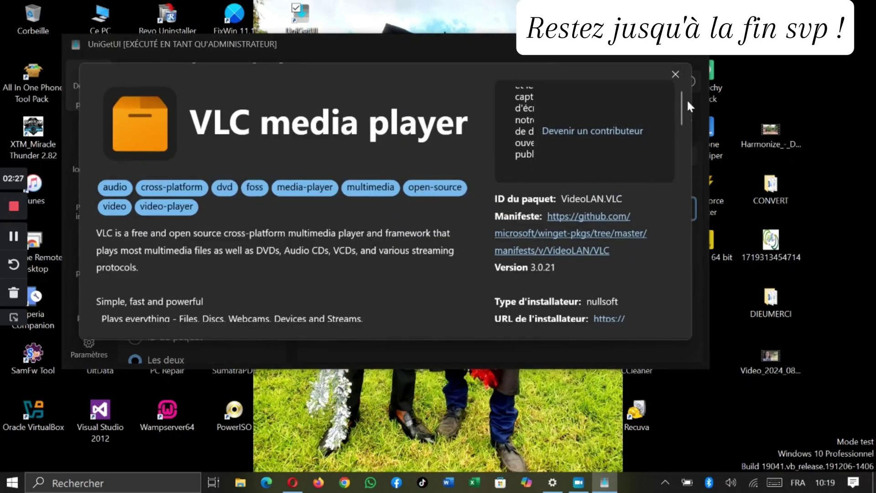
{"action": "left_click_drag", "start_coordinate": [680, 101], "coordinate": [679, 136]}
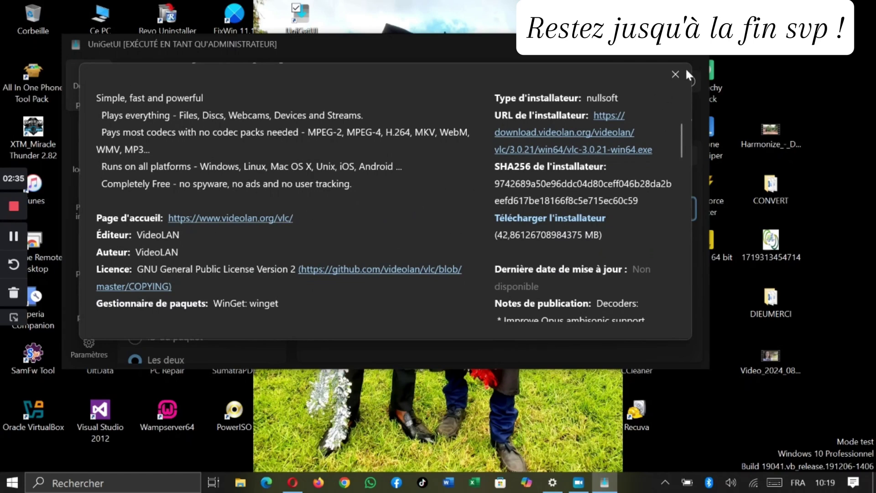
{"action": "left_click", "coordinate": [675, 73]}
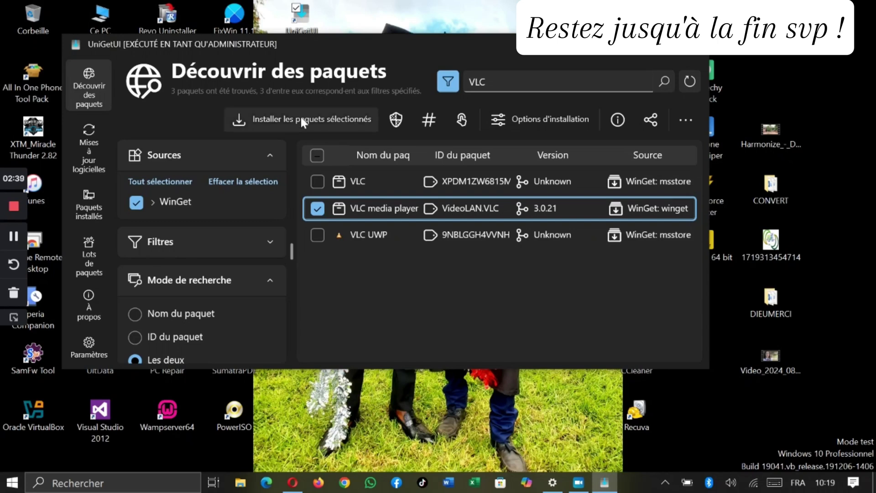
{"action": "left_click", "coordinate": [275, 118]}
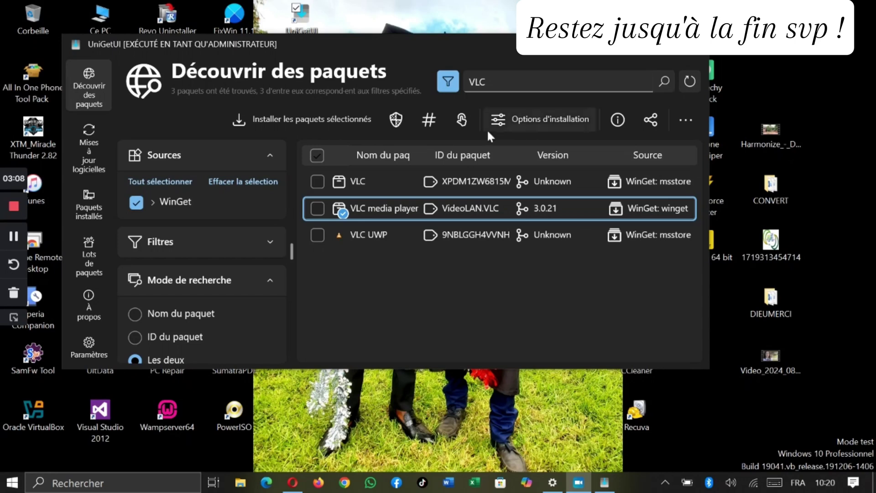
- Replace the package search term with Whatsapp and run the search
{"action": "left_click_drag", "start_coordinate": [494, 45], "coordinate": [515, 53]}
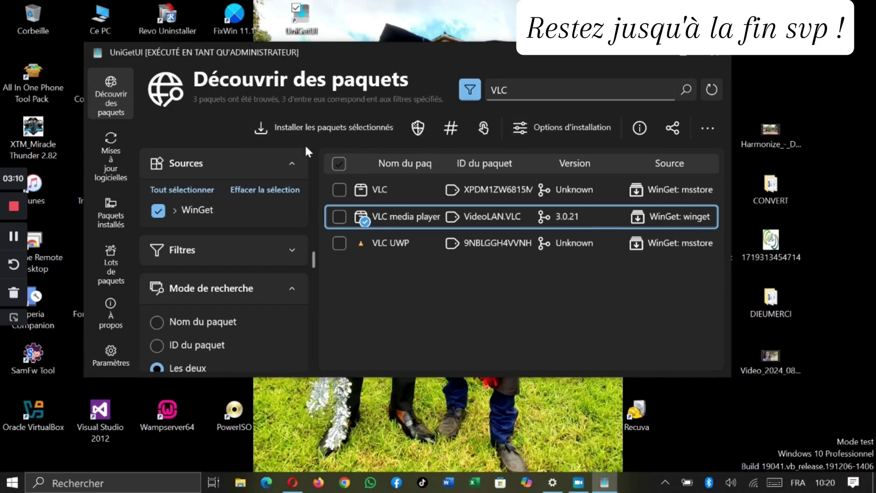
{"action": "left_click", "coordinate": [519, 88]}
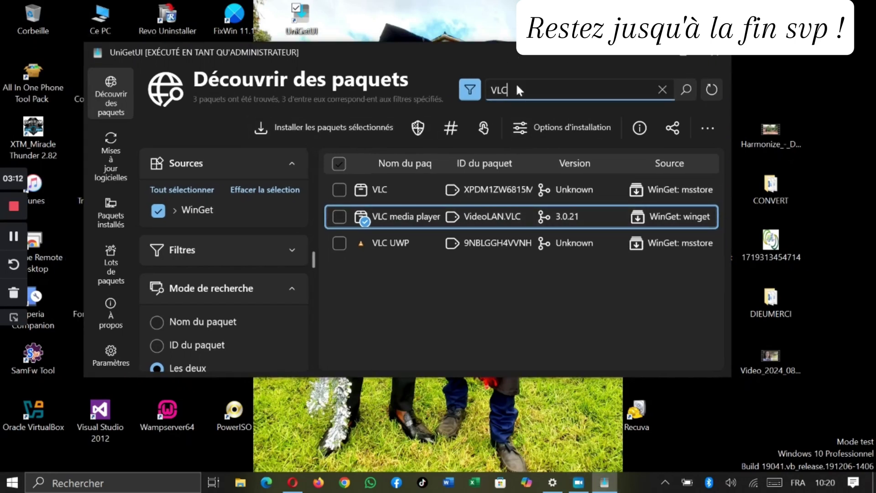
{"action": "key", "text": "BackSpace"}
{"action": "key", "text": "BackSpace"}
{"action": "key", "text": "BackSpace"}
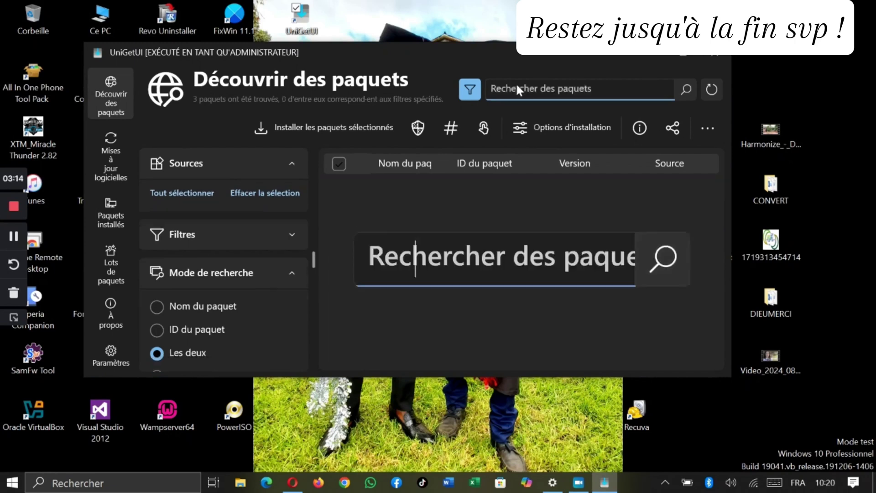
{"action": "type", "text": "Whatsapp"}
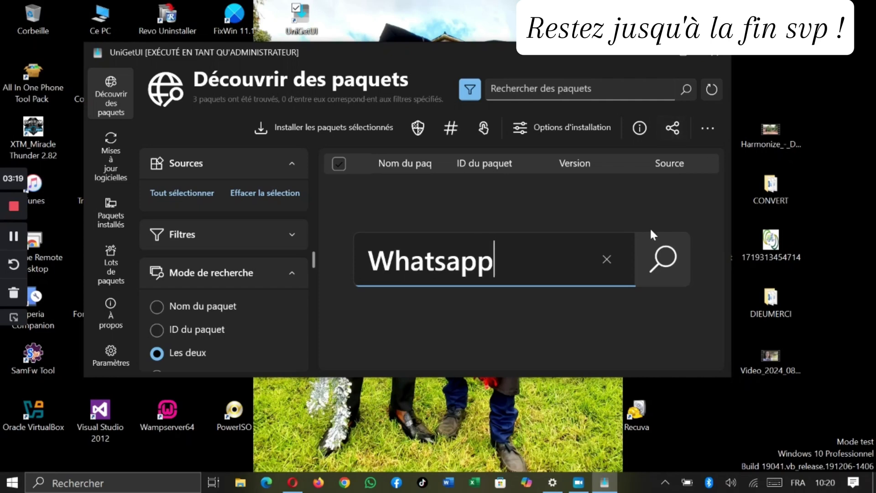
{"action": "left_click", "coordinate": [661, 259]}
- Examine the package details of WhatsApp from the msstore source, including its publisher, licence and package manager
{"action": "right_click", "coordinate": [343, 214]}
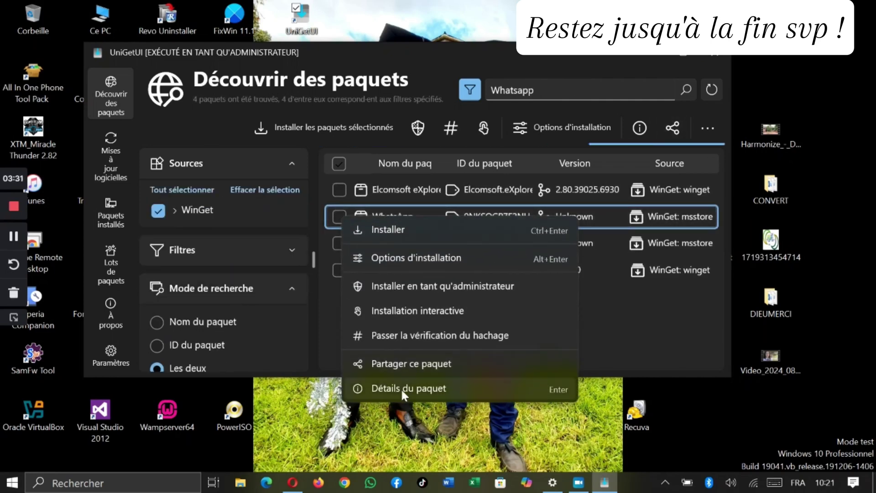
{"action": "left_click", "coordinate": [431, 388]}
{"action": "left_click_drag", "start_coordinate": [702, 121], "coordinate": [700, 184]}
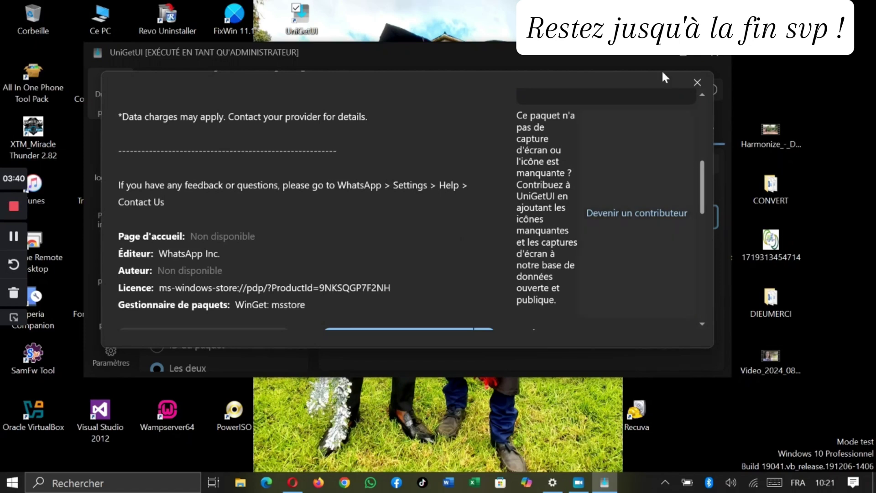
{"action": "left_click", "coordinate": [698, 83]}
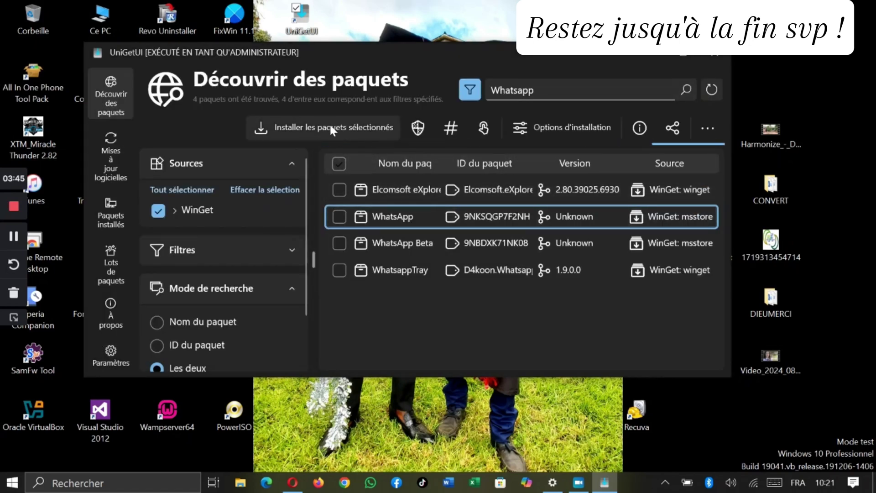
- Mark the WhatsApp package and extend the selection to all packages in the search results
{"action": "left_click", "coordinate": [337, 217]}
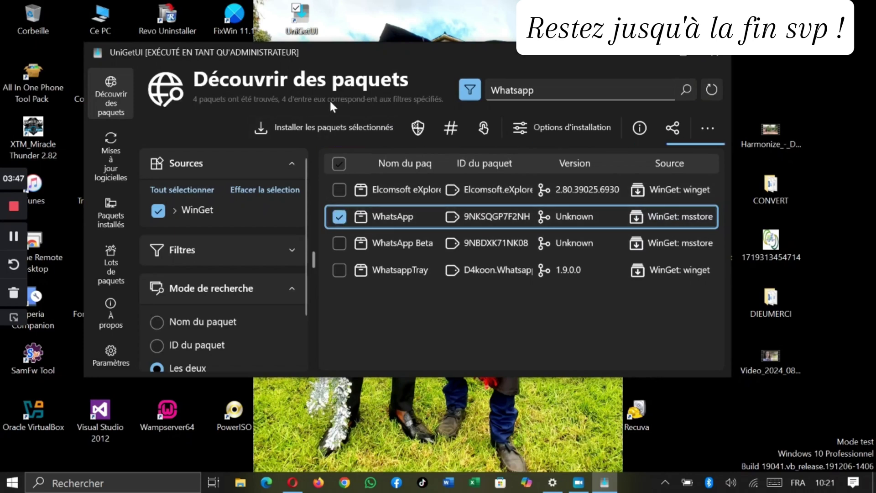
{"action": "left_click", "coordinate": [339, 163]}
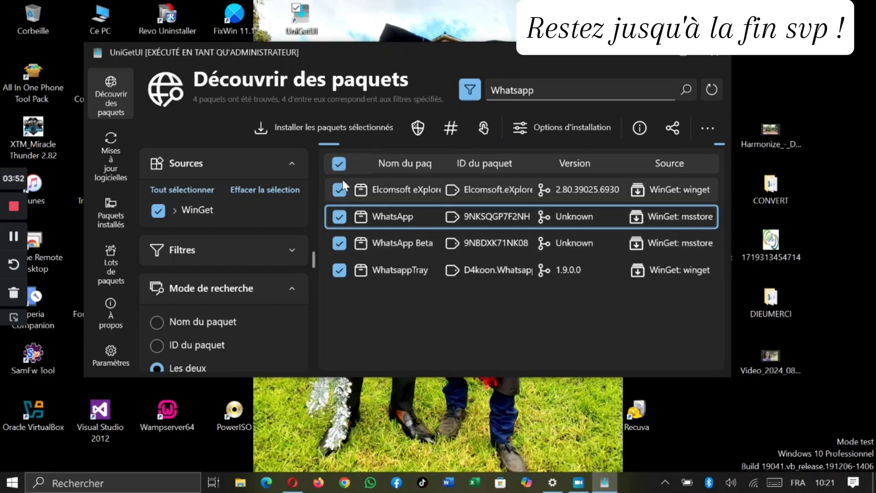
- Clear the selection of all Whatsapp search results and mark only the WhatsApp package from the msstore source
{"action": "left_click", "coordinate": [339, 164]}
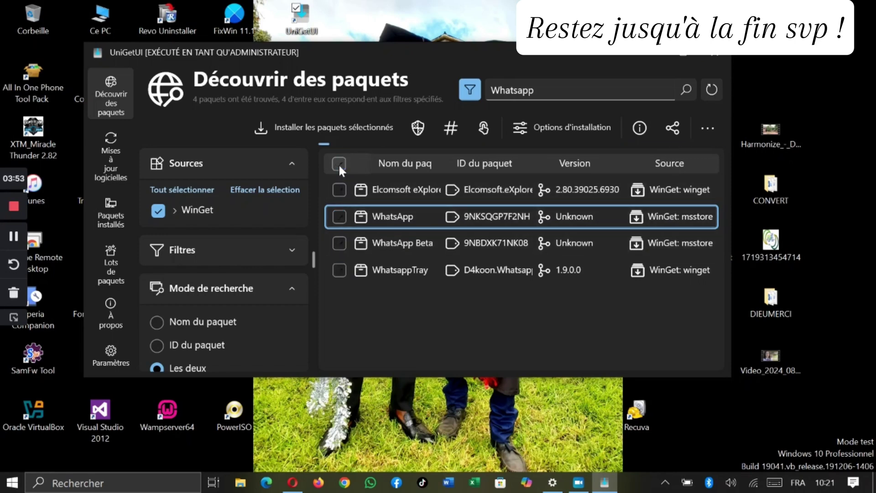
{"action": "left_click", "coordinate": [339, 216]}
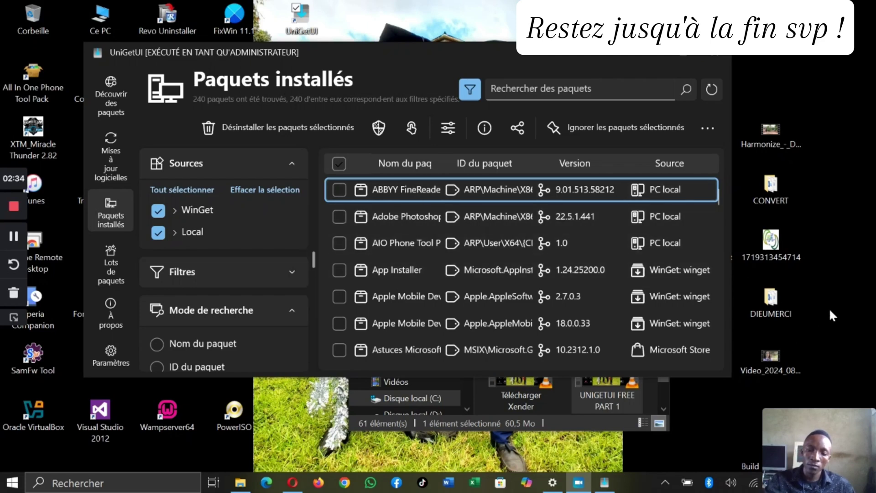
- Examine the full list of installed packages with their IDs, versions and sources
{"action": "scroll", "coordinate": [521, 270], "scroll_direction": "down", "scroll_amount": 3}
{"action": "scroll", "coordinate": [521, 269], "scroll_direction": "down", "scroll_amount": 2}
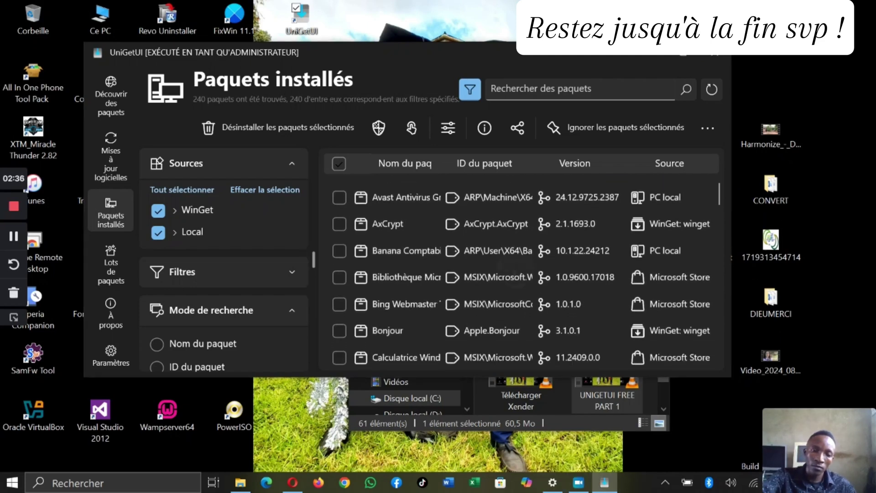
{"action": "scroll", "coordinate": [522, 269], "scroll_direction": "up", "scroll_amount": 4}
{"action": "scroll", "coordinate": [521, 269], "scroll_direction": "up", "scroll_amount": 1}
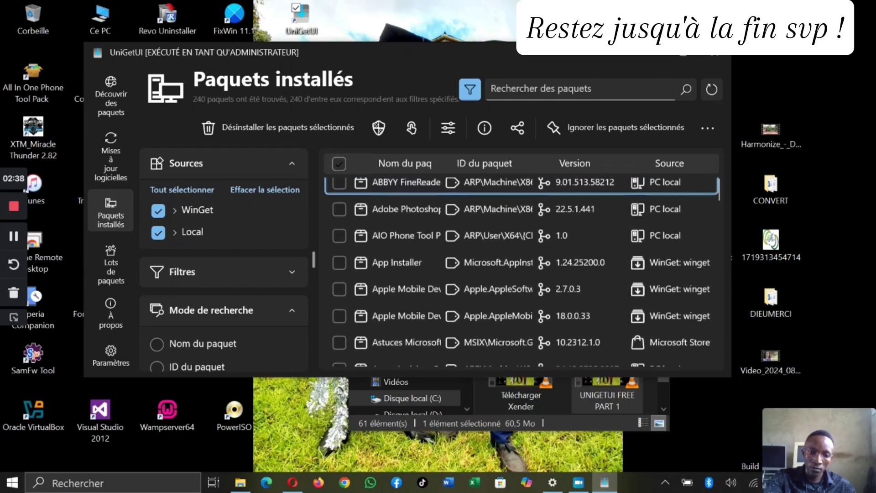
{"action": "scroll", "coordinate": [521, 269], "scroll_direction": "up", "scroll_amount": 1}
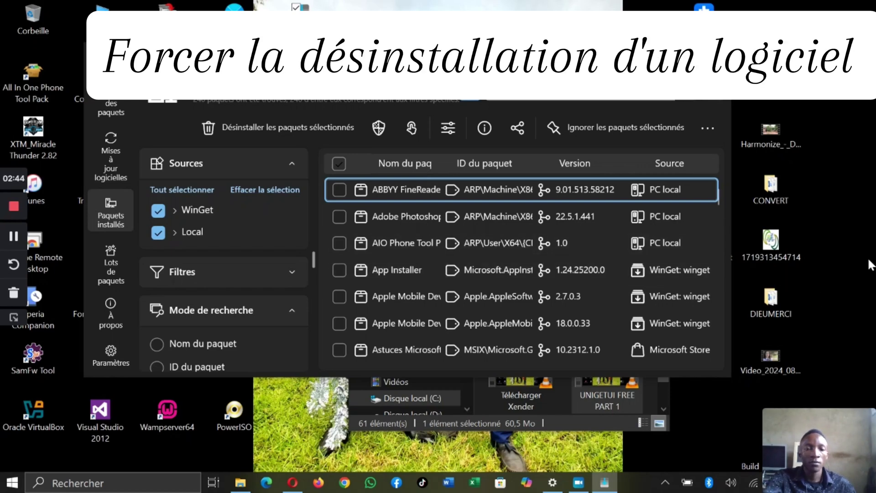
{"action": "scroll", "coordinate": [521, 269], "scroll_direction": "down", "scroll_amount": 6}
{"action": "scroll", "coordinate": [521, 272], "scroll_direction": "down", "scroll_amount": 8}
{"action": "scroll", "coordinate": [521, 269], "scroll_direction": "down", "scroll_amount": 20}
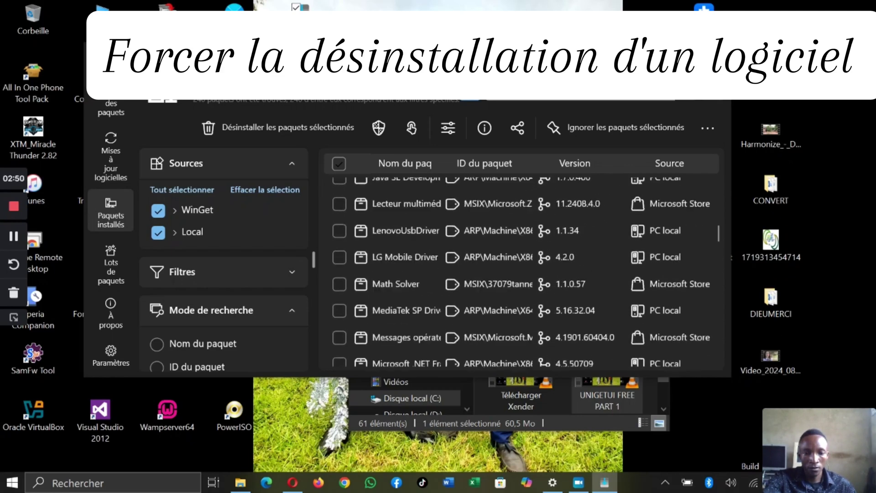
{"action": "scroll", "coordinate": [521, 269], "scroll_direction": "down", "scroll_amount": 20}
{"action": "scroll", "coordinate": [521, 270], "scroll_direction": "down", "scroll_amount": 20}
{"action": "scroll", "coordinate": [521, 269], "scroll_direction": "down", "scroll_amount": 20}
{"action": "scroll", "coordinate": [521, 269], "scroll_direction": "down", "scroll_amount": 20}
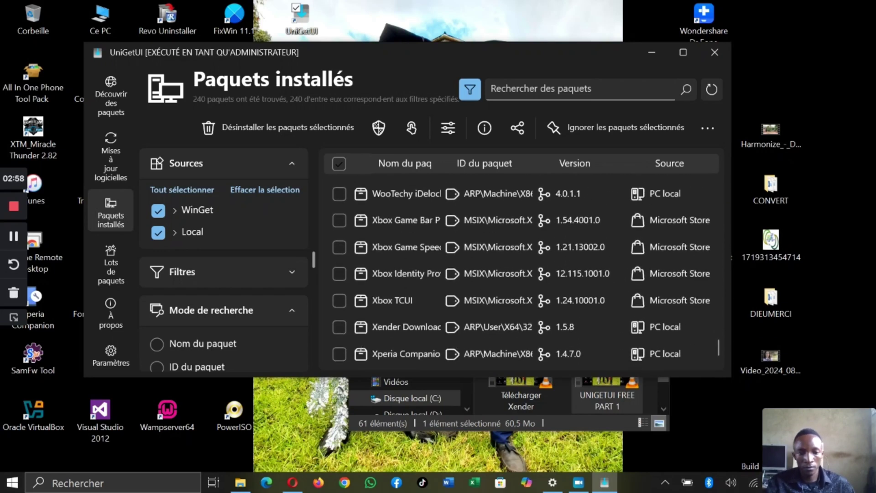
- Mark the Xbox TCUI package, extend the selection to all installed packages, and clear the selection
{"action": "left_click", "coordinate": [341, 300]}
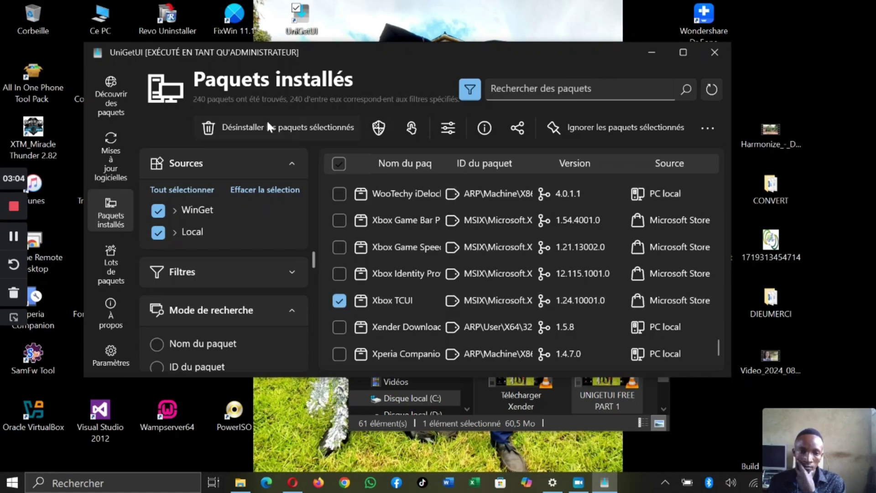
{"action": "left_click", "coordinate": [339, 163]}
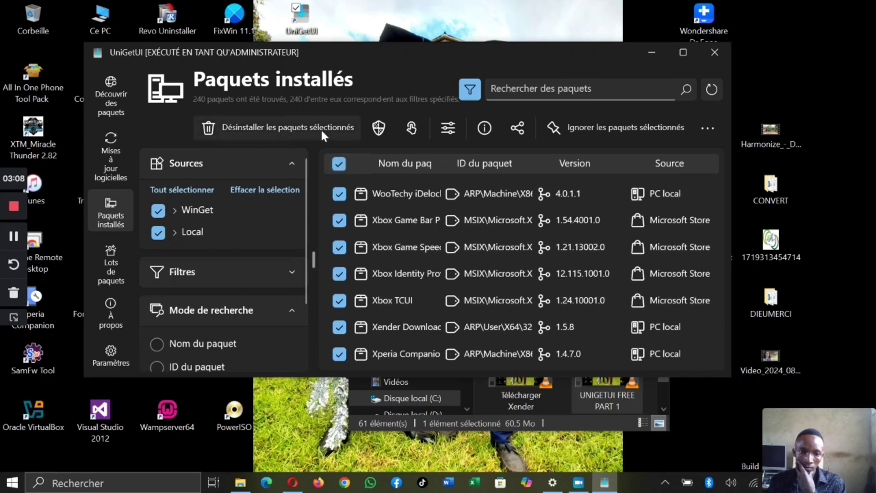
{"action": "left_click", "coordinate": [338, 163]}
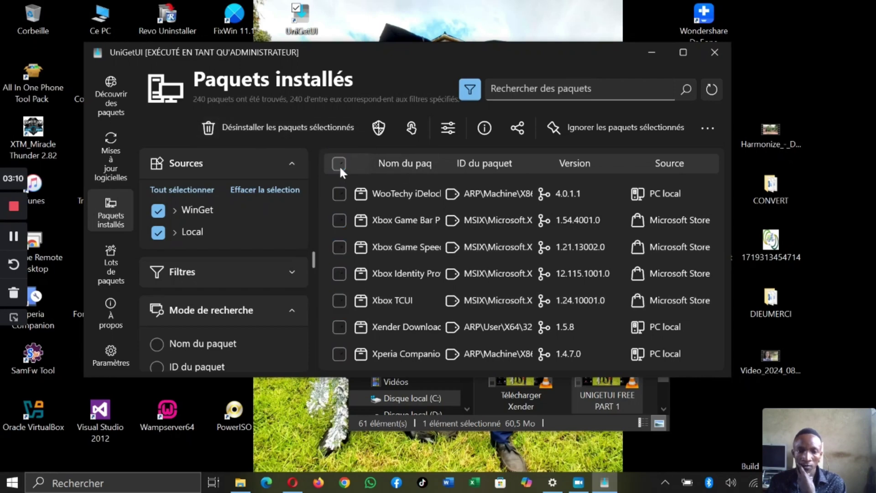
{"action": "left_click", "coordinate": [339, 164]}
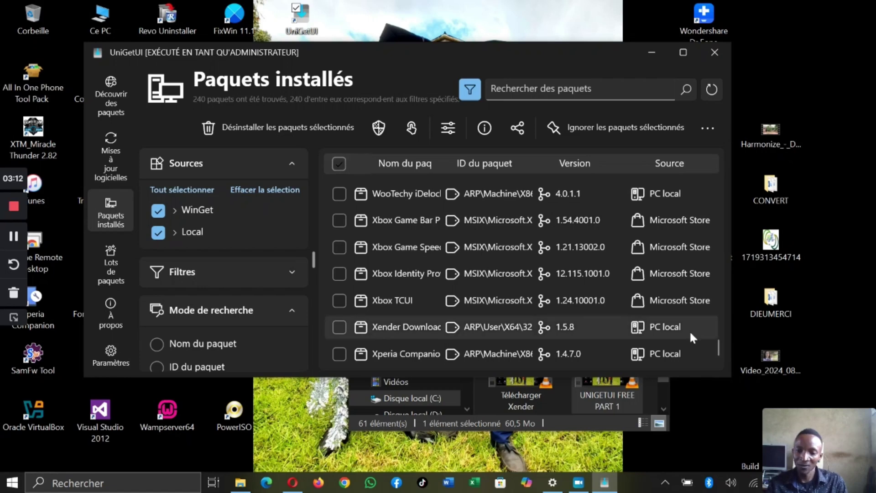
{"action": "left_click", "coordinate": [816, 477]}
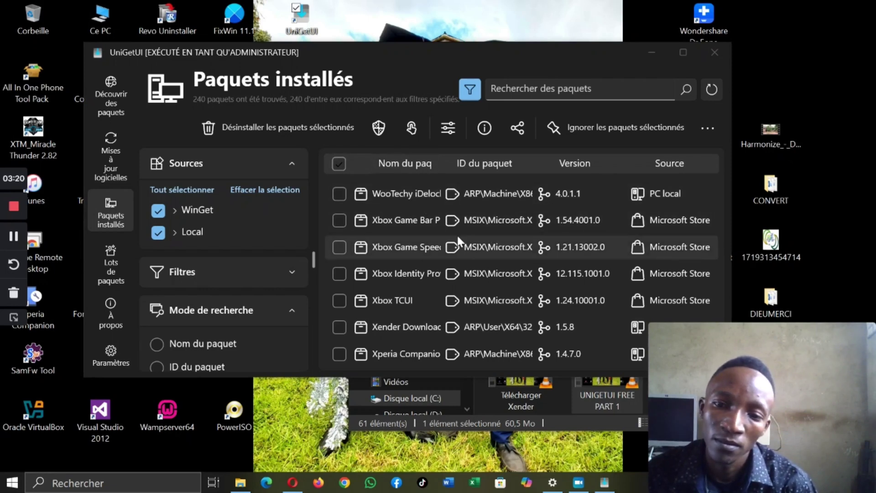
{"action": "left_click", "coordinate": [340, 165]}
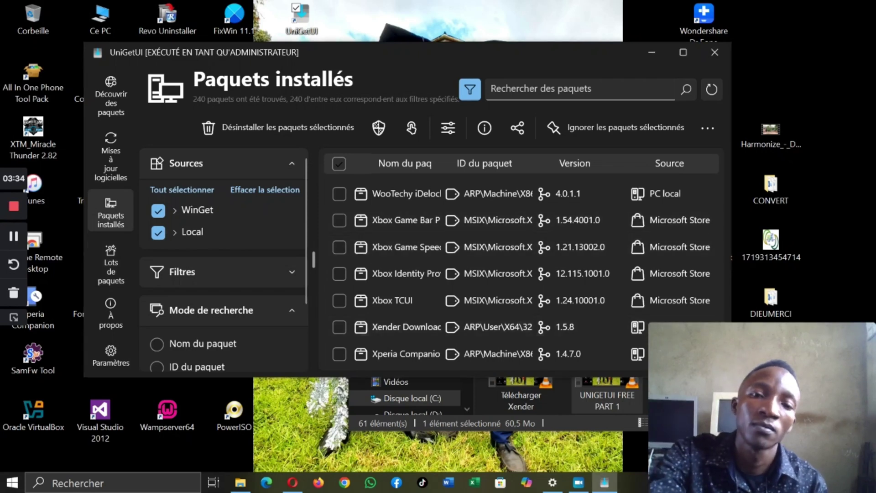
- Look back through the installed packages for software that could be grouped into a bundle
{"action": "scroll", "coordinate": [606, 316], "scroll_direction": "up", "scroll_amount": 15}
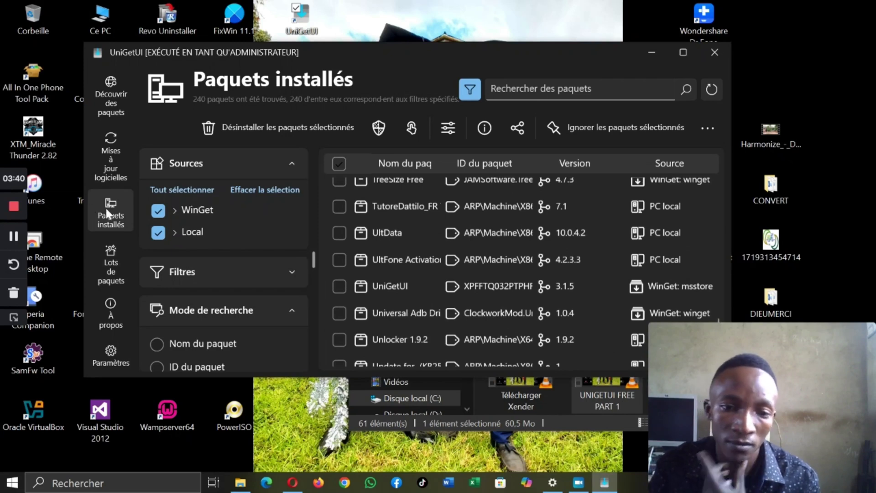
{"action": "scroll", "coordinate": [520, 273], "scroll_direction": "up", "scroll_amount": 20}
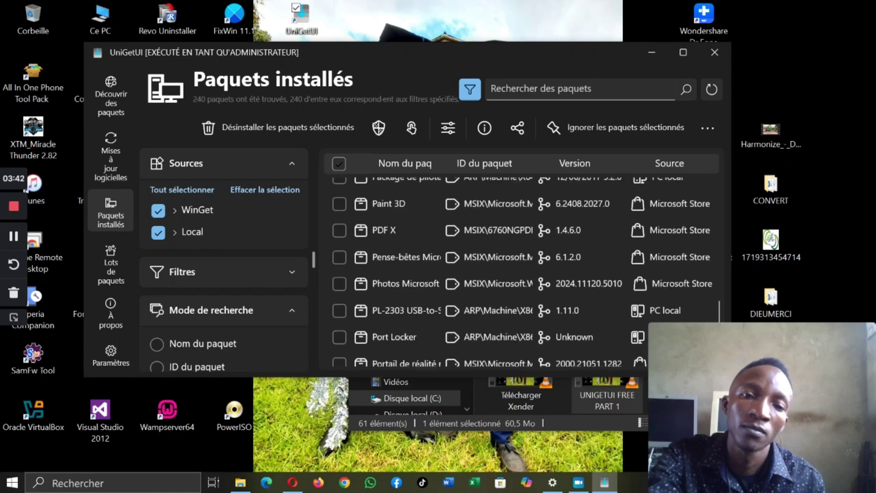
{"action": "scroll", "coordinate": [520, 274], "scroll_direction": "up", "scroll_amount": 15}
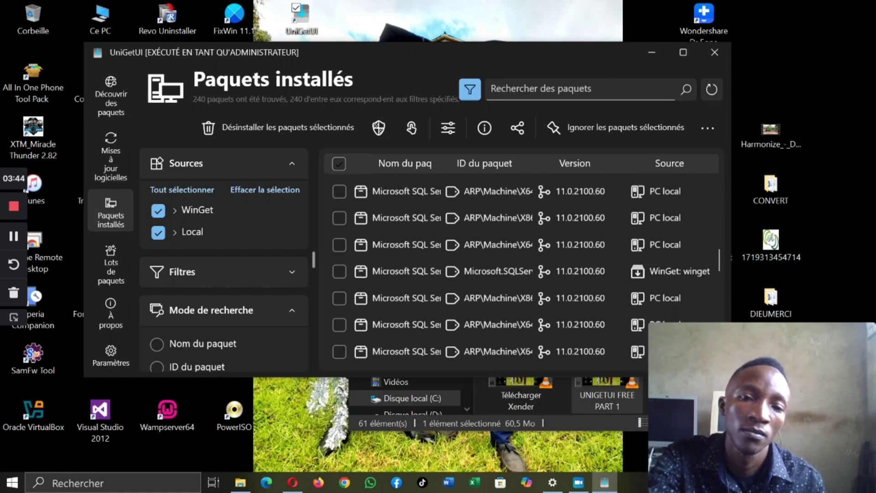
{"action": "scroll", "coordinate": [521, 274], "scroll_direction": "up", "scroll_amount": 15}
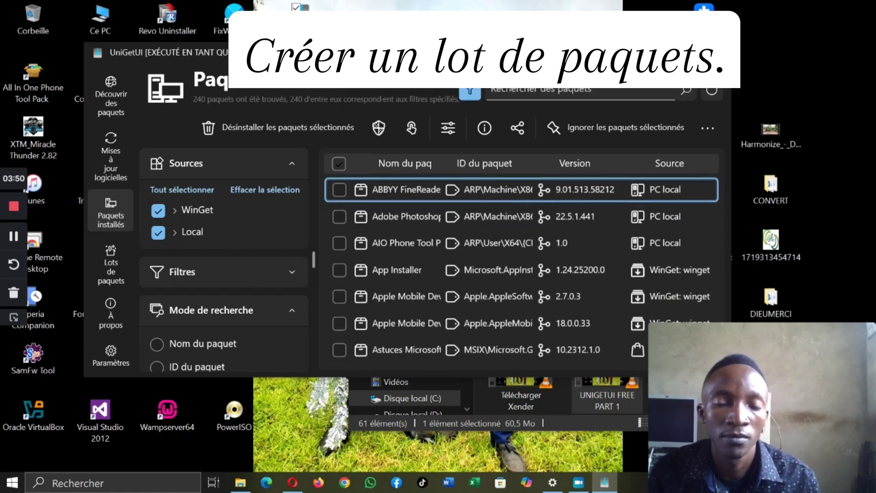
{"action": "scroll", "coordinate": [520, 274], "scroll_direction": "down", "scroll_amount": 15}
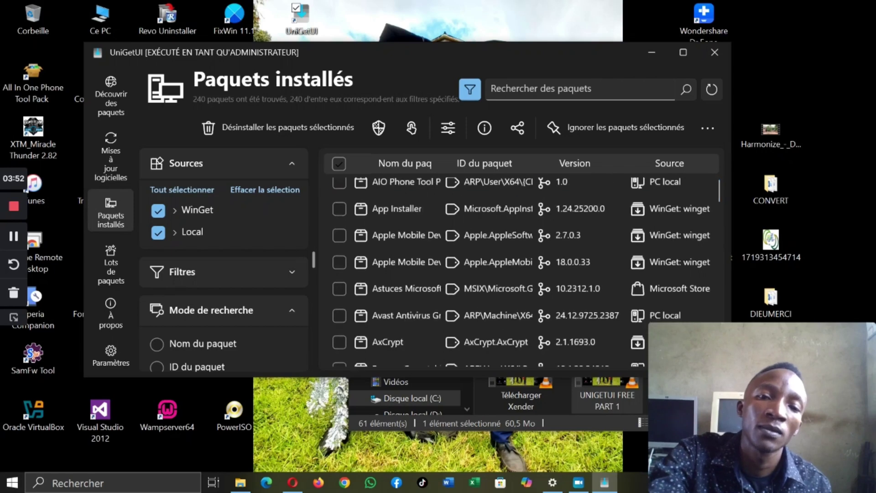
{"action": "scroll", "coordinate": [520, 273], "scroll_direction": "down", "scroll_amount": 15}
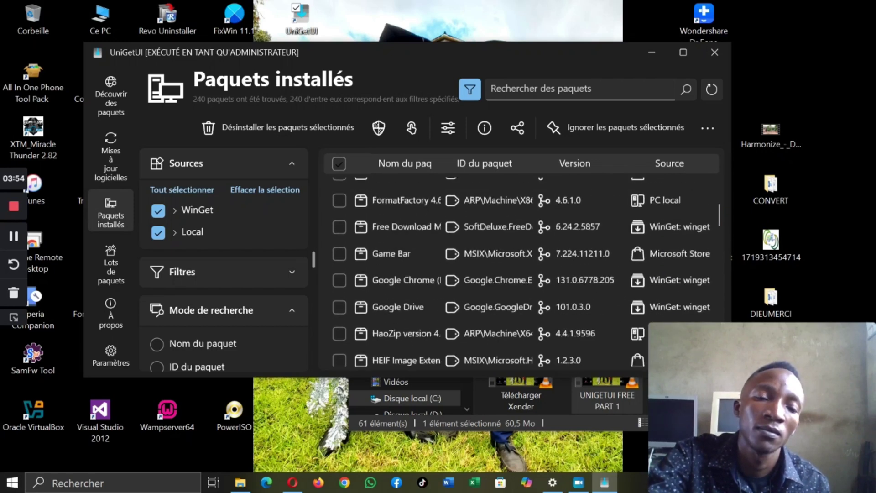
{"action": "scroll", "coordinate": [520, 274], "scroll_direction": "down", "scroll_amount": 5}
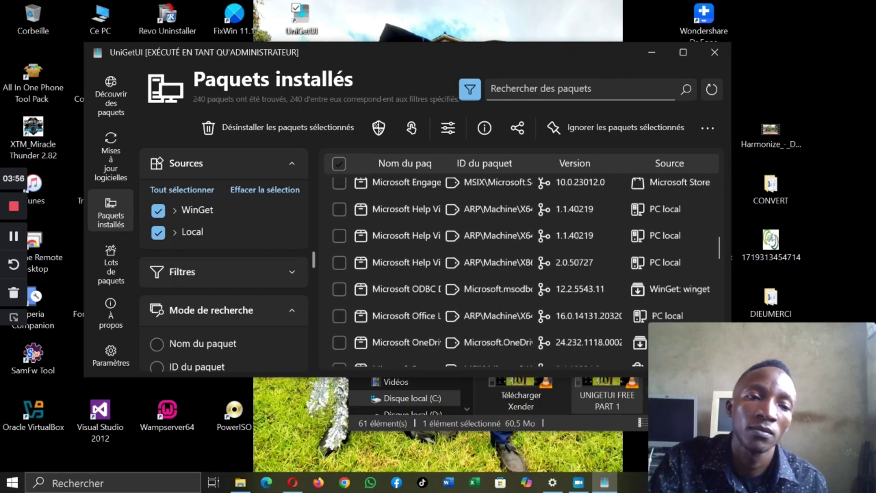
{"action": "left_click", "coordinate": [338, 227]}
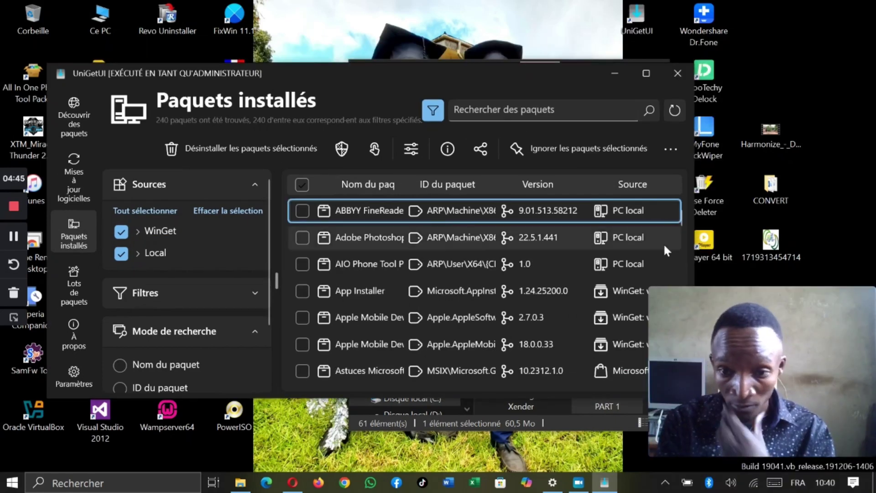
{"action": "left_click_drag", "start_coordinate": [701, 299], "coordinate": [700, 305]}
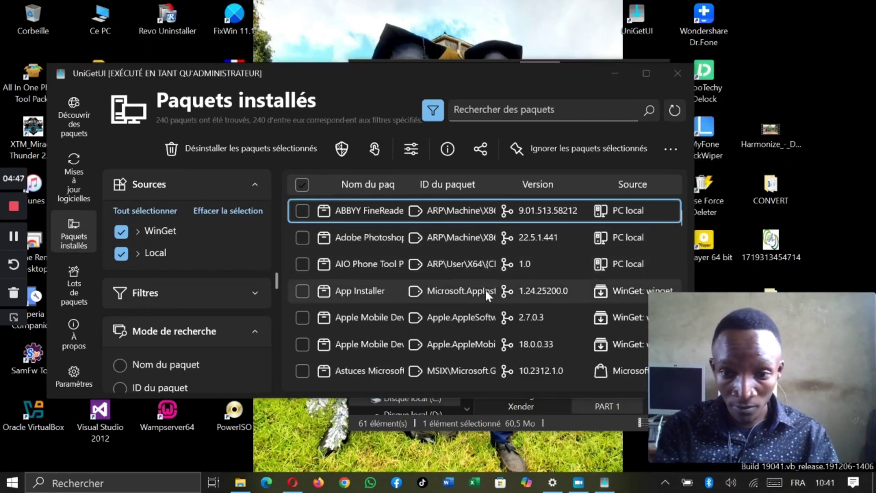
- Mark the installed packages ABBYY FineReader, Adobe Photoshop, Copilot and CCleaner
{"action": "left_click", "coordinate": [303, 211]}
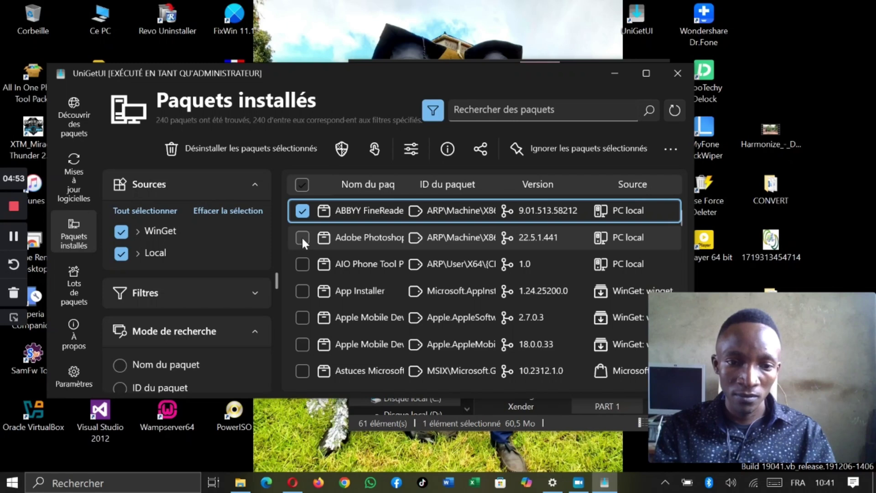
{"action": "left_click", "coordinate": [301, 236]}
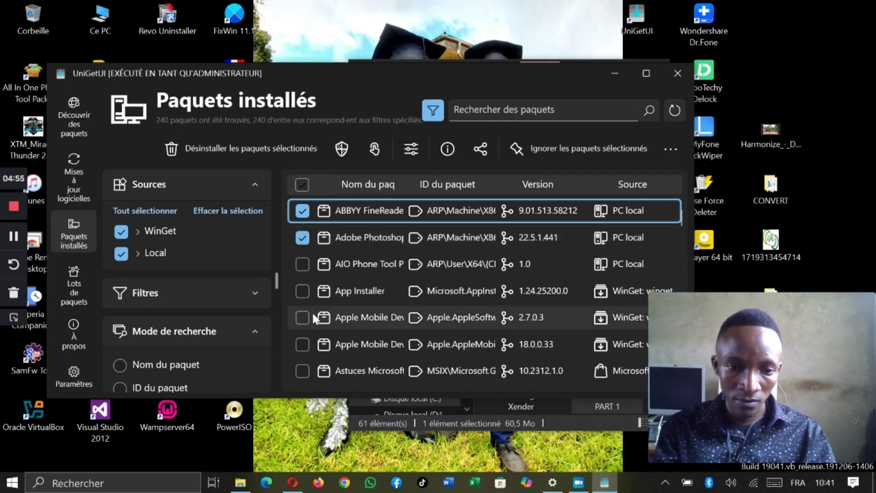
{"action": "scroll", "coordinate": [509, 349], "scroll_direction": "down", "scroll_amount": 5}
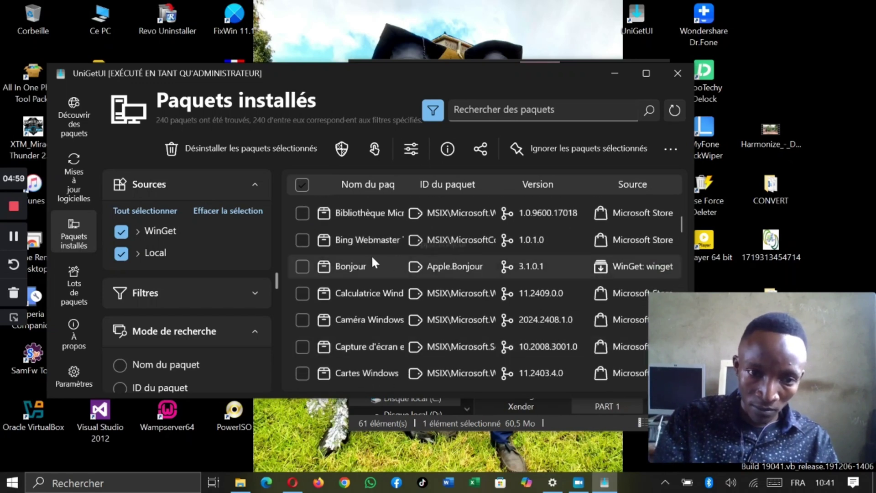
{"action": "scroll", "coordinate": [429, 320], "scroll_direction": "down", "scroll_amount": 4}
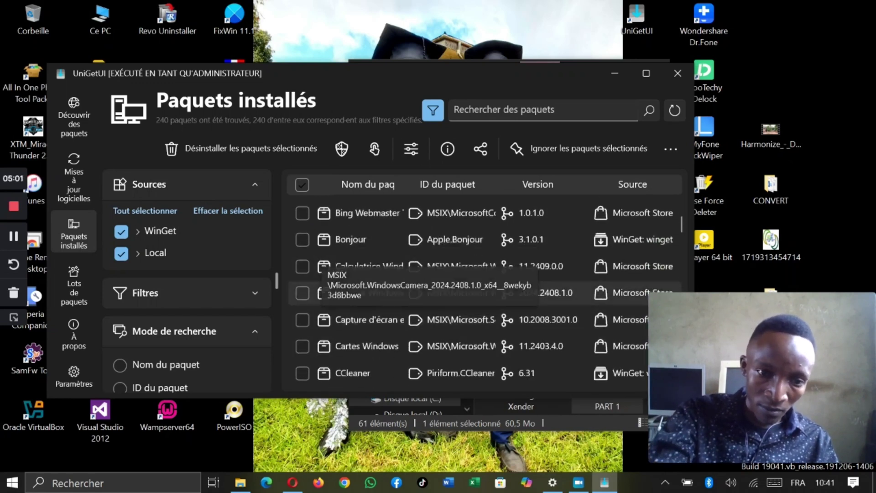
{"action": "scroll", "coordinate": [349, 303], "scroll_direction": "down", "scroll_amount": 1}
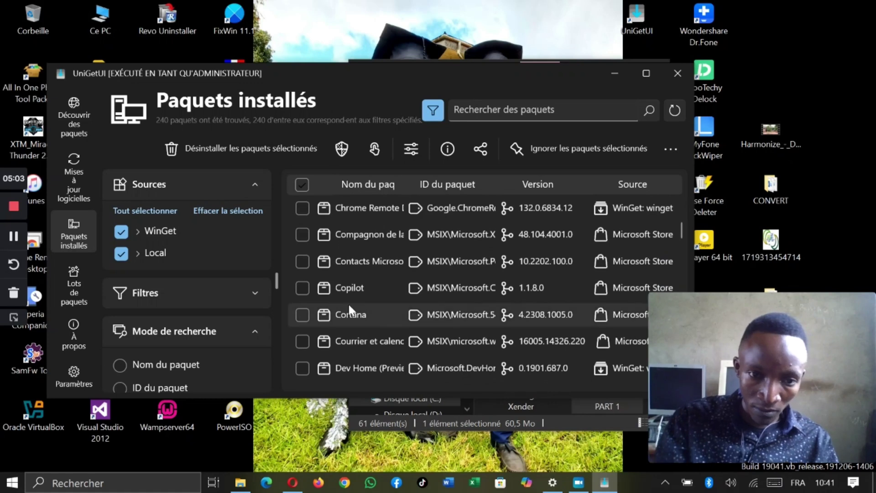
{"action": "left_click", "coordinate": [303, 287]}
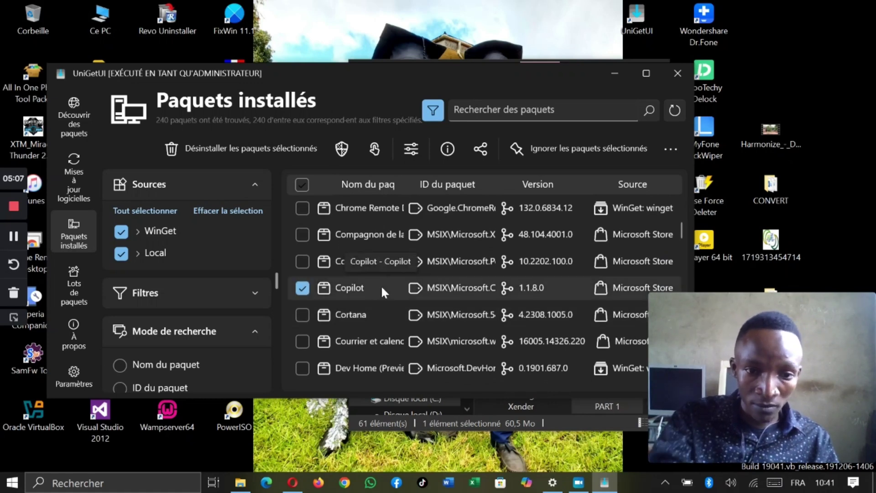
{"action": "scroll", "coordinate": [381, 285], "scroll_direction": "down", "scroll_amount": 2}
{"action": "scroll", "coordinate": [381, 285], "scroll_direction": "up", "scroll_amount": 5}
{"action": "scroll", "coordinate": [485, 293], "scroll_direction": "down", "scroll_amount": 1}
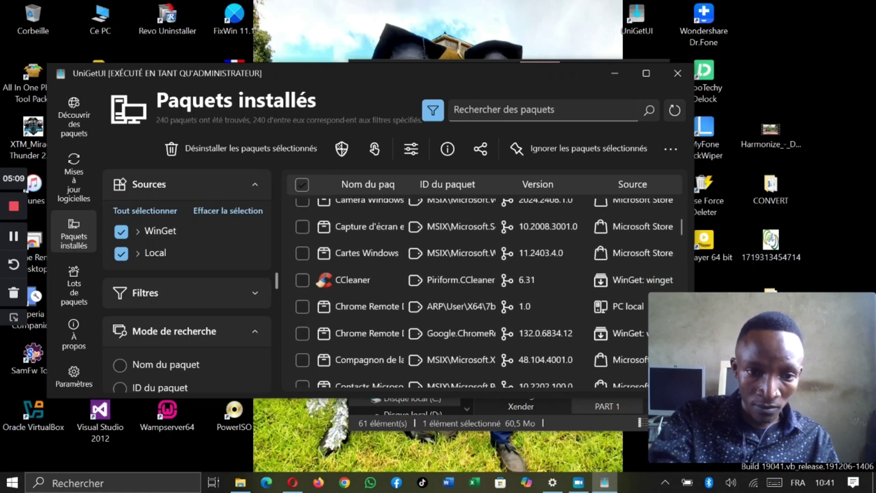
{"action": "left_click", "coordinate": [301, 280]}
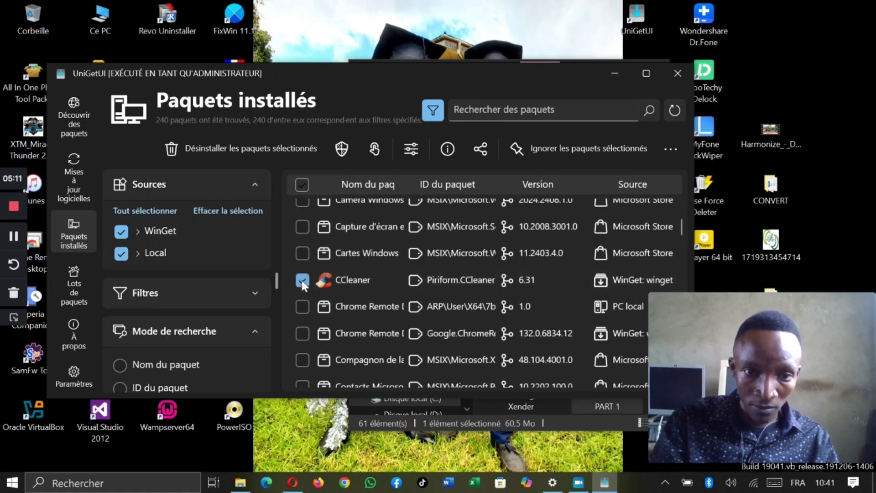
- Extend the selection of installed packages with Google Drive and Google Chrome
{"action": "scroll", "coordinate": [302, 284], "scroll_direction": "down", "scroll_amount": 4}
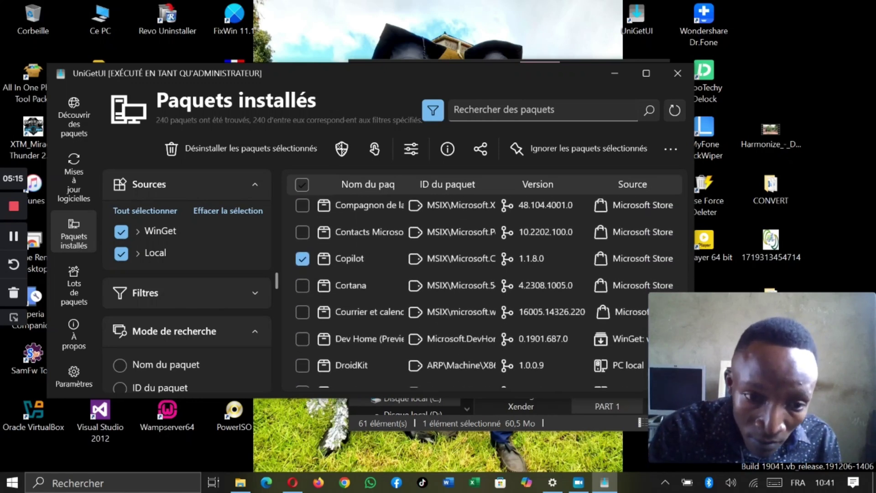
{"action": "scroll", "coordinate": [485, 292], "scroll_direction": "down", "scroll_amount": 15}
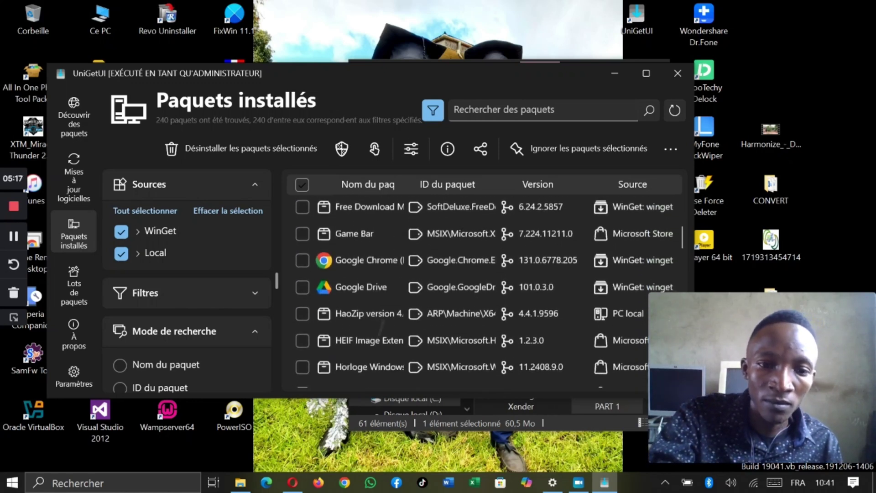
{"action": "left_click", "coordinate": [305, 239]}
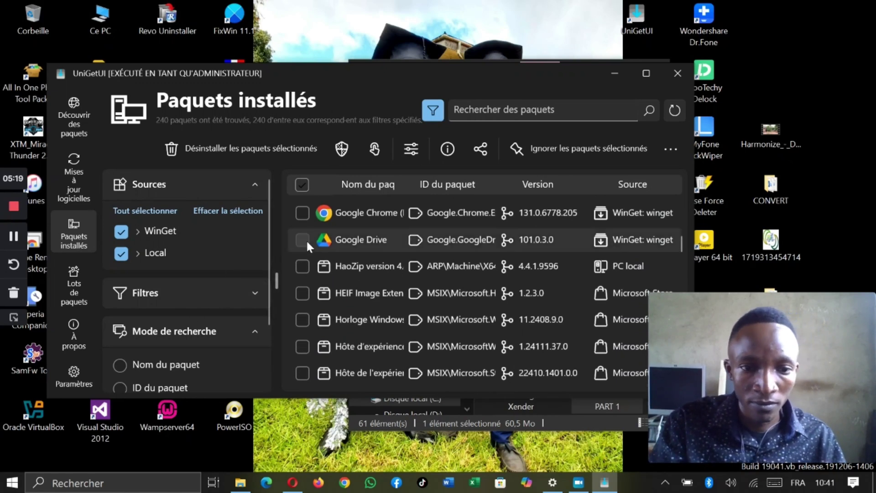
{"action": "left_click", "coordinate": [302, 214]}
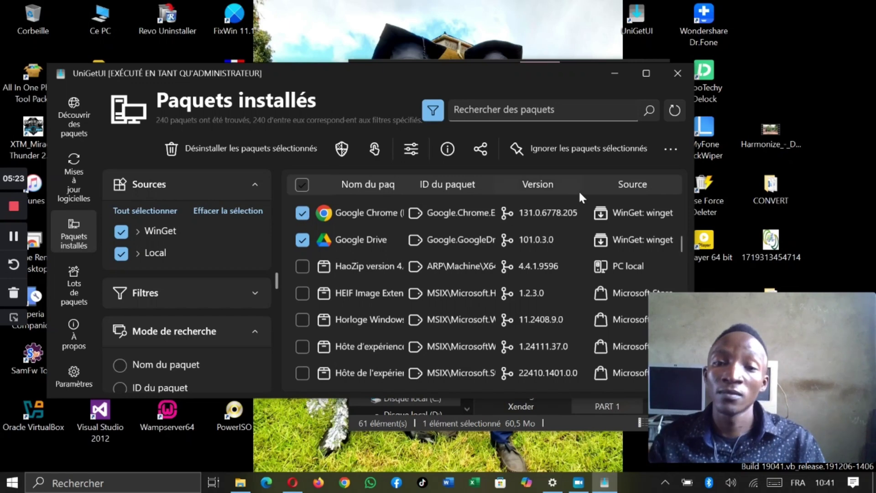
- Add the marked installed packages to a bundle and select all packages listed in it
{"action": "left_click", "coordinate": [670, 149]}
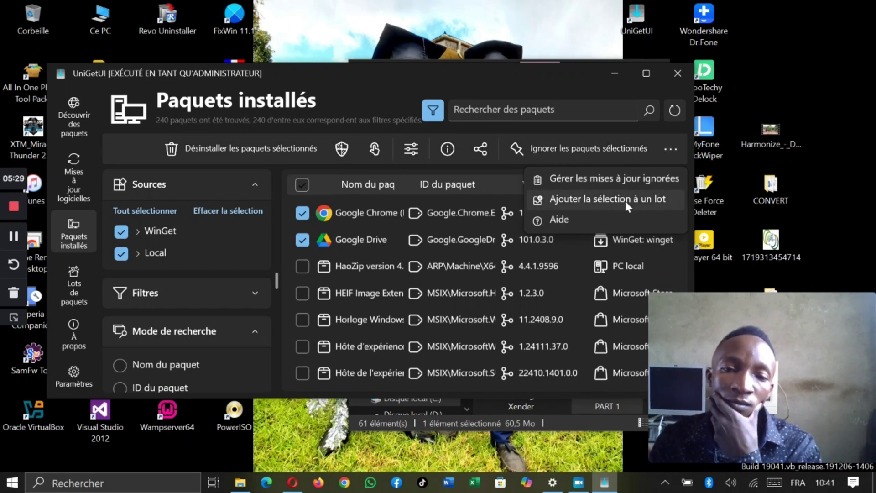
{"action": "left_click", "coordinate": [603, 198]}
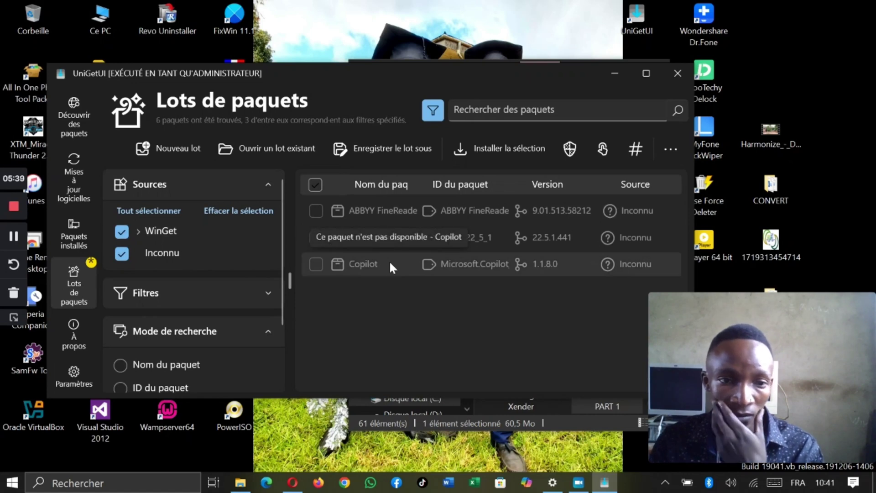
{"action": "left_click", "coordinate": [318, 184]}
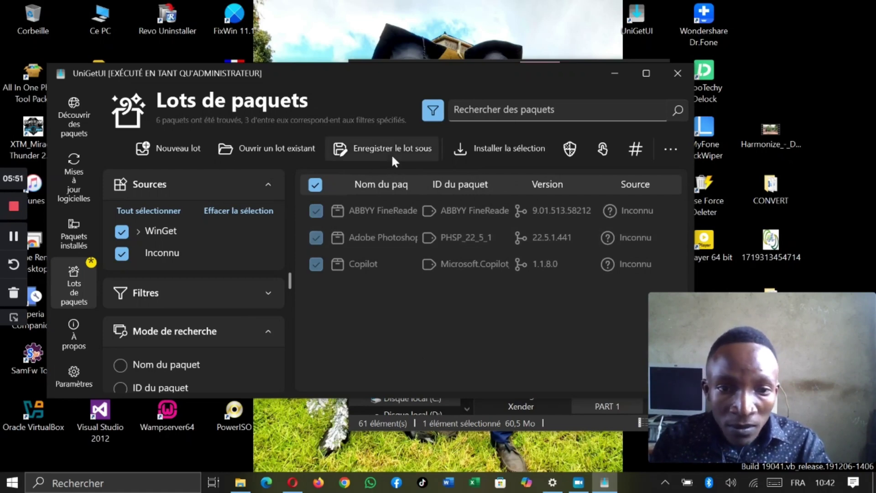
{"action": "left_click", "coordinate": [400, 146]}
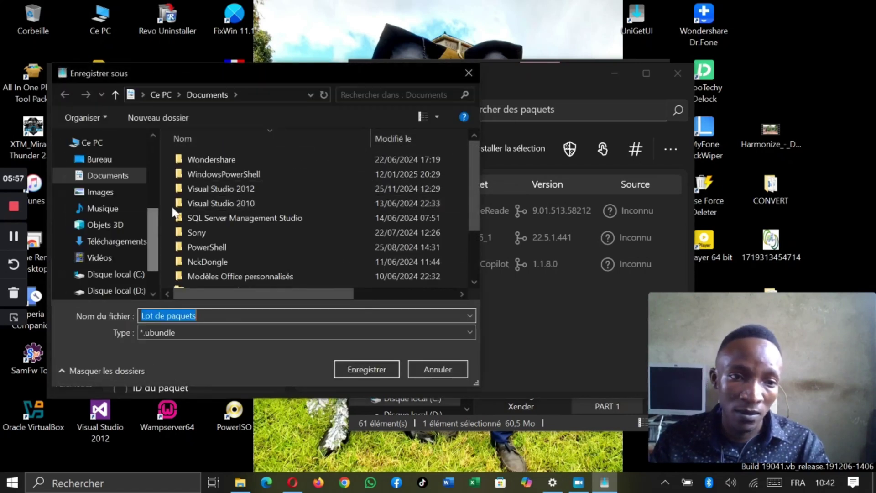
{"action": "left_click_drag", "start_coordinate": [314, 72], "coordinate": [414, 100]}
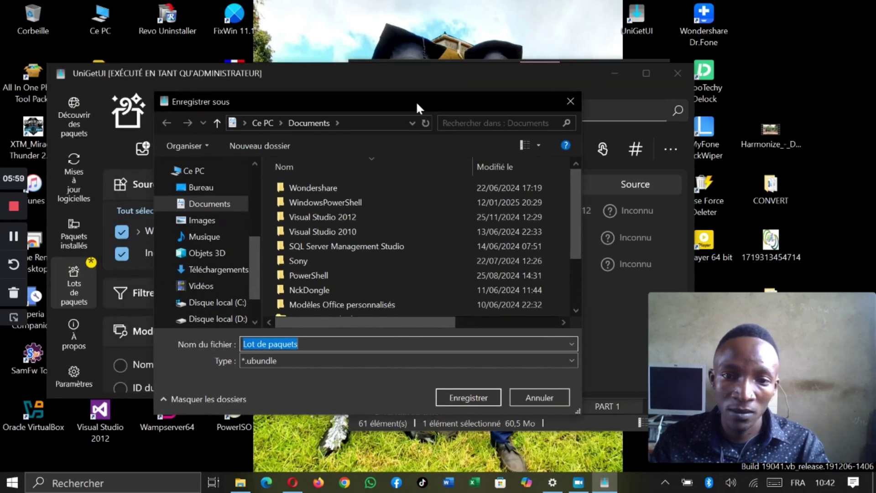
{"action": "left_click", "coordinate": [567, 100]}
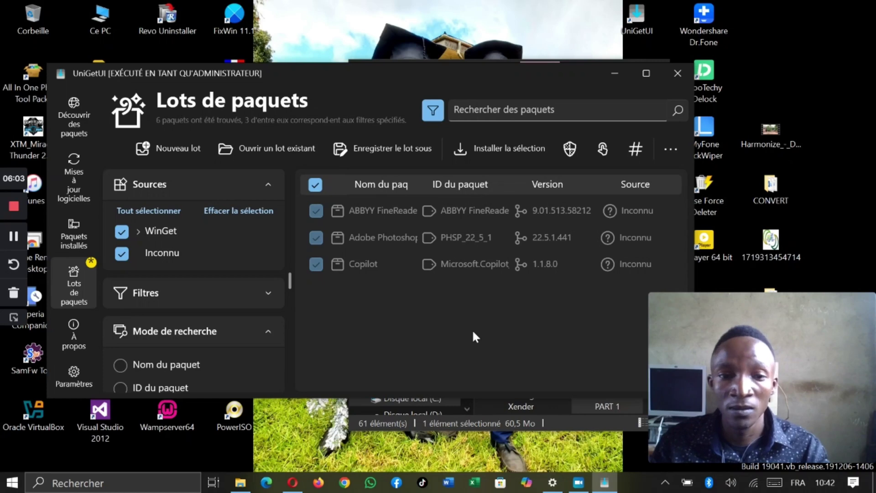
- Save the package bundle on the desktop under the name "mes applications" and close the folder window showing the file
{"action": "left_click", "coordinate": [379, 150]}
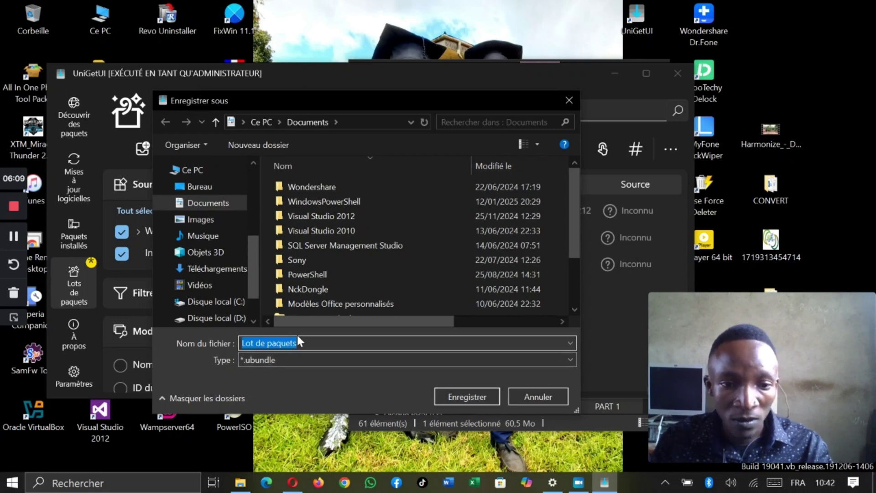
{"action": "type", "text": "me"}
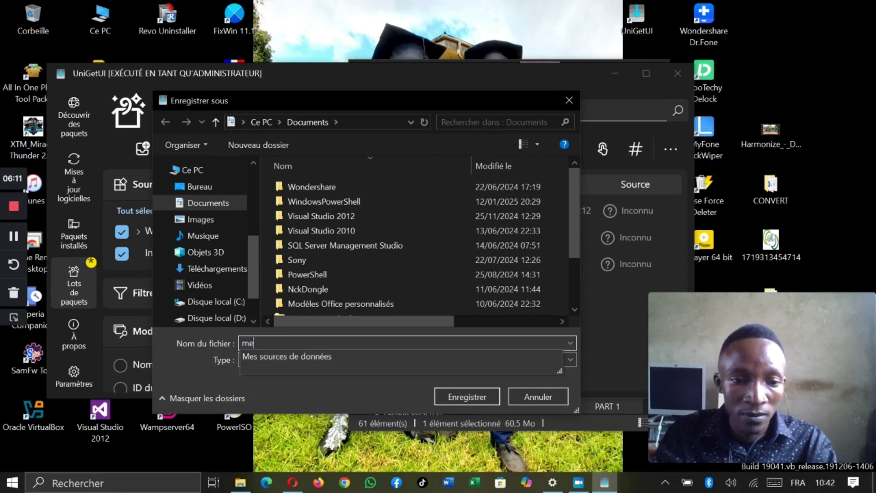
{"action": "key", "text": "BackSpace"}
{"action": "key", "text": "BackSpace"}
{"action": "type", "text": "mes applications"}
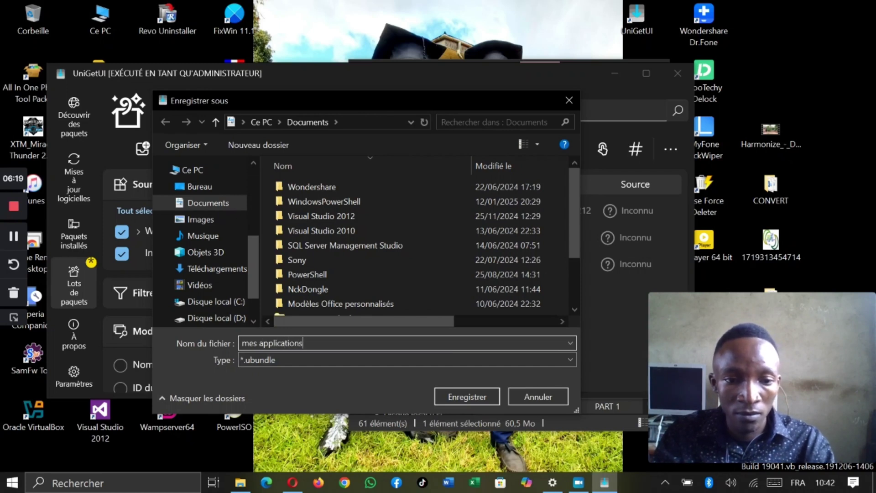
{"action": "left_click", "coordinate": [207, 188]}
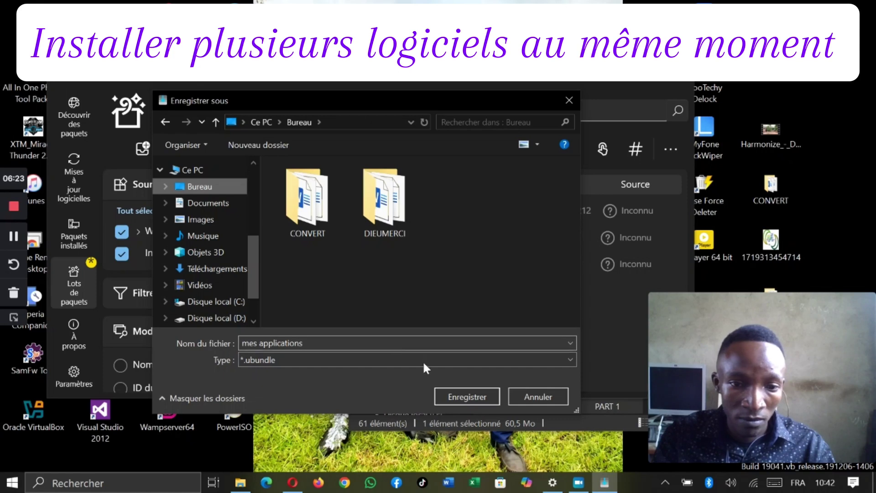
{"action": "left_click", "coordinate": [470, 397]}
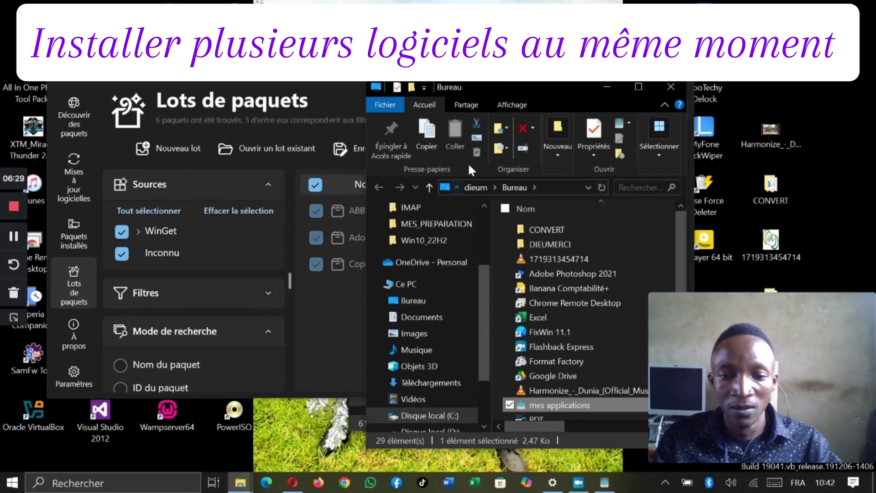
{"action": "left_click_drag", "start_coordinate": [549, 92], "coordinate": [346, 106]}
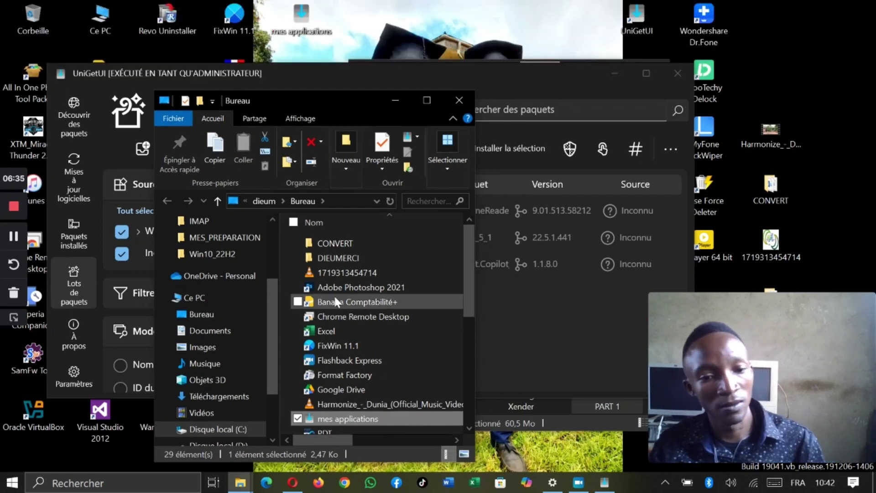
{"action": "left_click", "coordinate": [459, 100]}
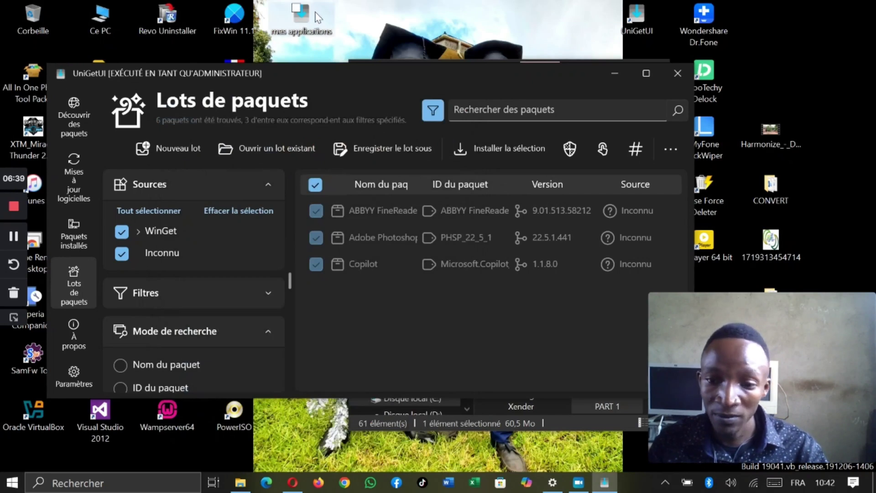
- Examine the properties of the "mes applications" bundle file on the desktop, including its size and type
{"action": "left_click", "coordinate": [14, 244]}
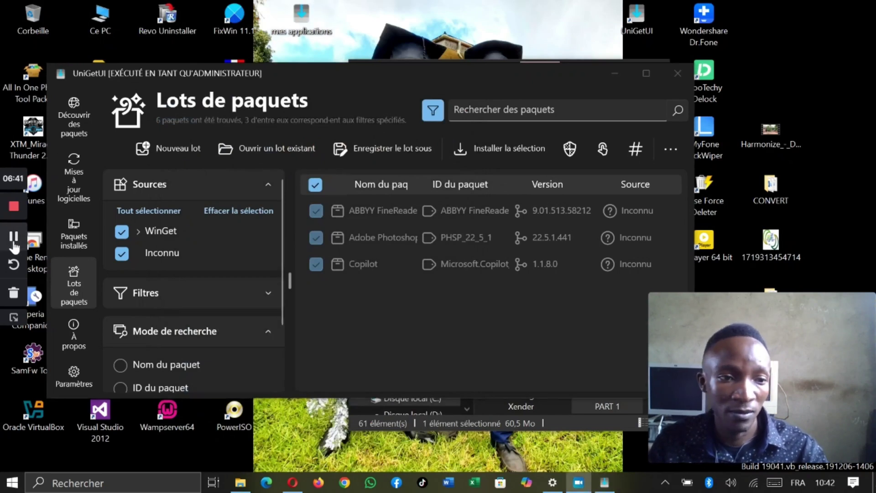
{"action": "double_click", "coordinate": [312, 16]}
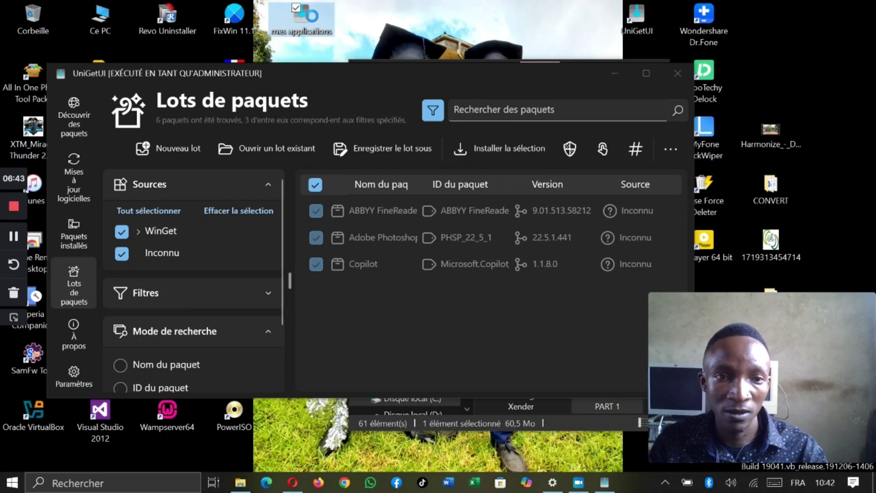
{"action": "right_click", "coordinate": [313, 17]}
{"action": "left_click", "coordinate": [157, 416]}
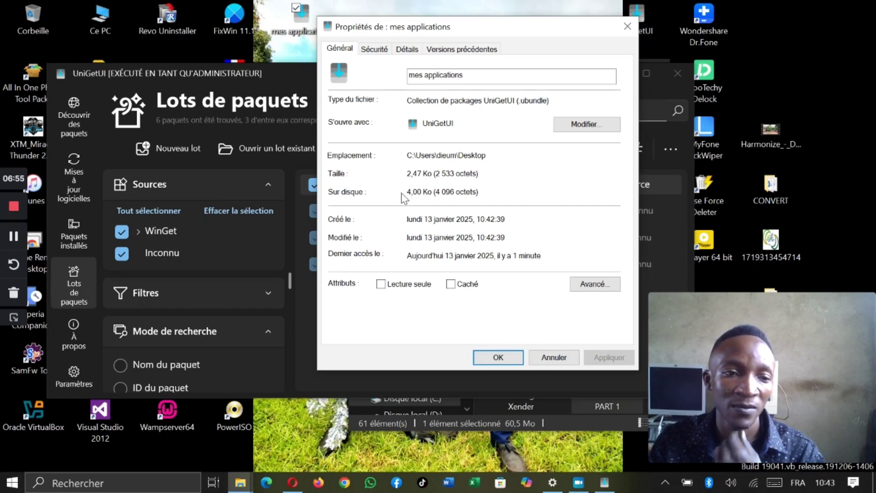
{"action": "left_click", "coordinate": [627, 26]}
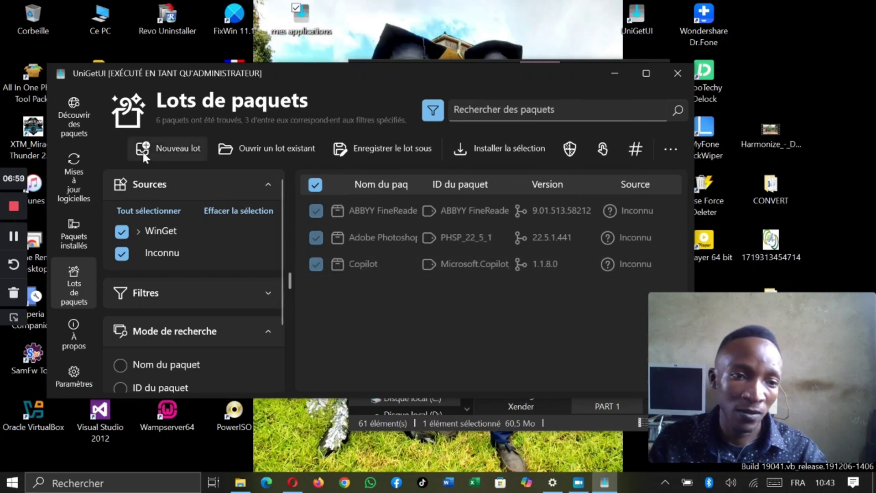
- Open the existing bundle "mes applications" from the desktop in the package bundles page
{"action": "left_click", "coordinate": [72, 211]}
{"action": "left_click", "coordinate": [72, 285]}
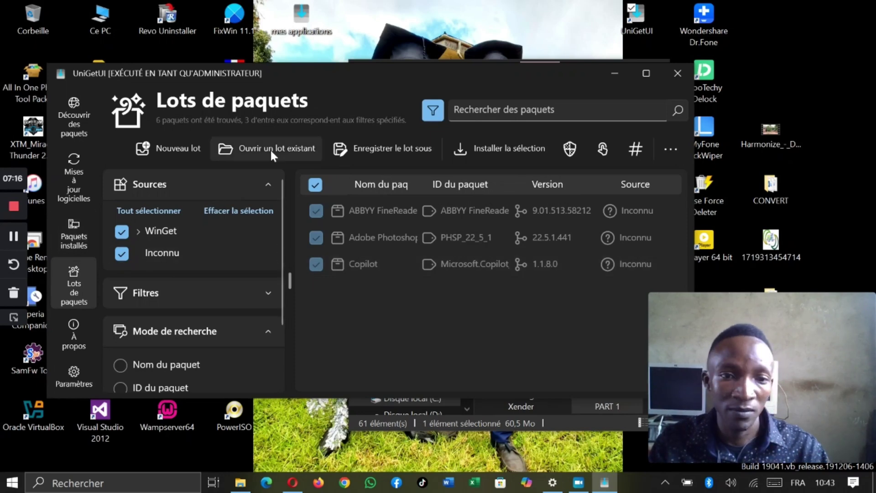
{"action": "left_click", "coordinate": [268, 147]}
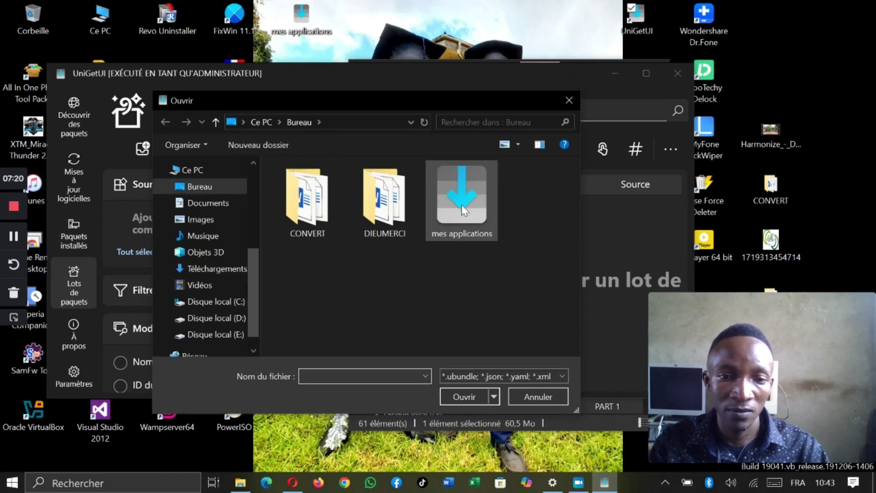
{"action": "double_click", "coordinate": [473, 215]}
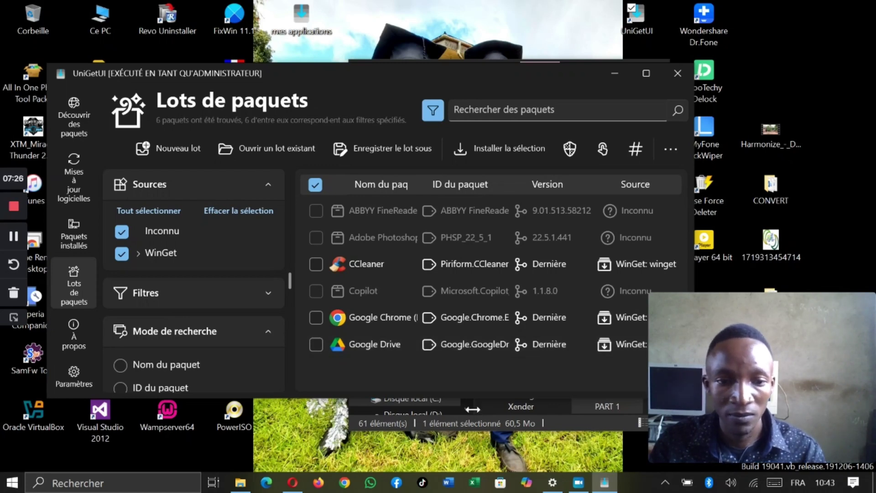
- Mark CCleaner, Google Chrome, Google Drive, ABBYY FineReader, Adobe Photoshop and Copilot in the opened bundle
{"action": "left_click", "coordinate": [315, 264]}
{"action": "left_click", "coordinate": [316, 317]}
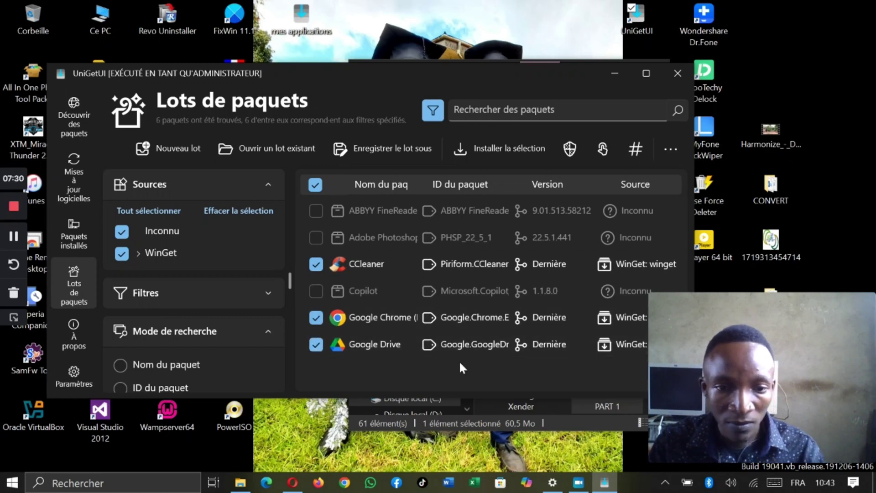
{"action": "left_click", "coordinate": [316, 209]}
{"action": "left_click", "coordinate": [316, 237]}
{"action": "left_click", "coordinate": [319, 288]}
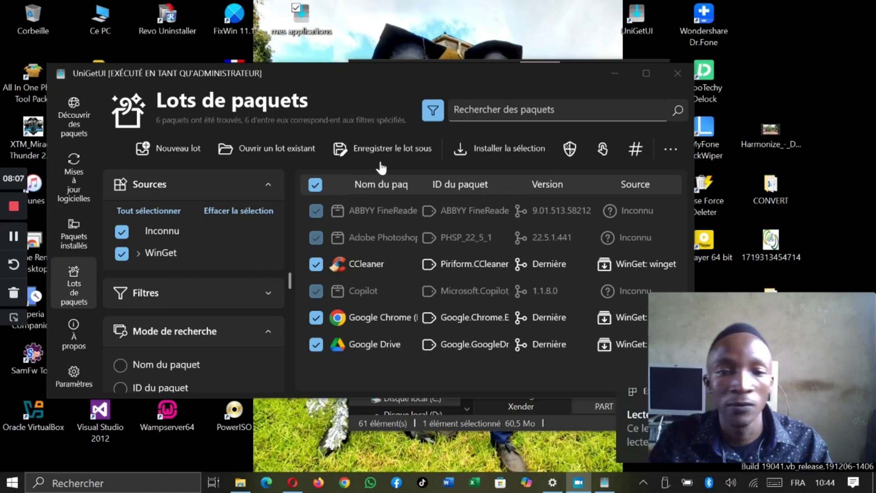
- Copy the "mes applications" bundle file to the USB drive (G:) and close the drive's window
{"action": "key", "text": "super+e"}
{"action": "left_click_drag", "start_coordinate": [303, 99], "coordinate": [460, 40]}
{"action": "left_click_drag", "start_coordinate": [624, 258], "coordinate": [625, 378]}
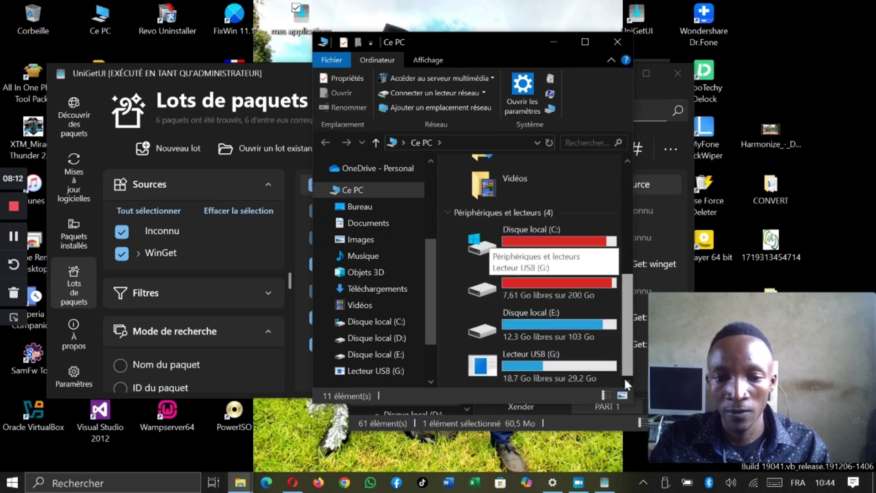
{"action": "left_click", "coordinate": [568, 365]}
{"action": "double_click", "coordinate": [568, 365]}
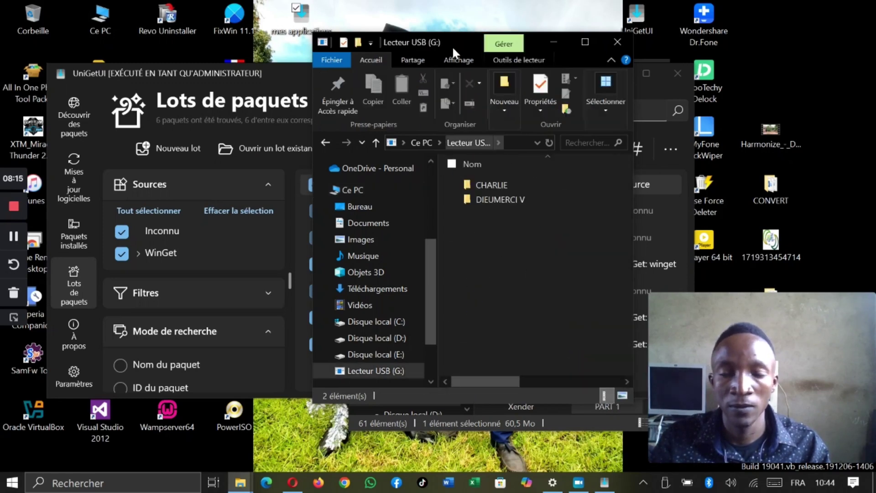
{"action": "key", "text": "ctrl+v"}
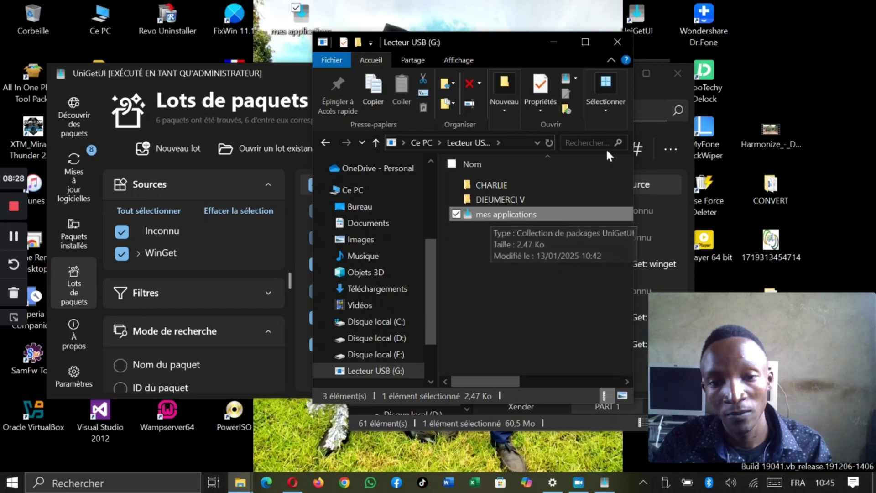
{"action": "left_click", "coordinate": [617, 41]}
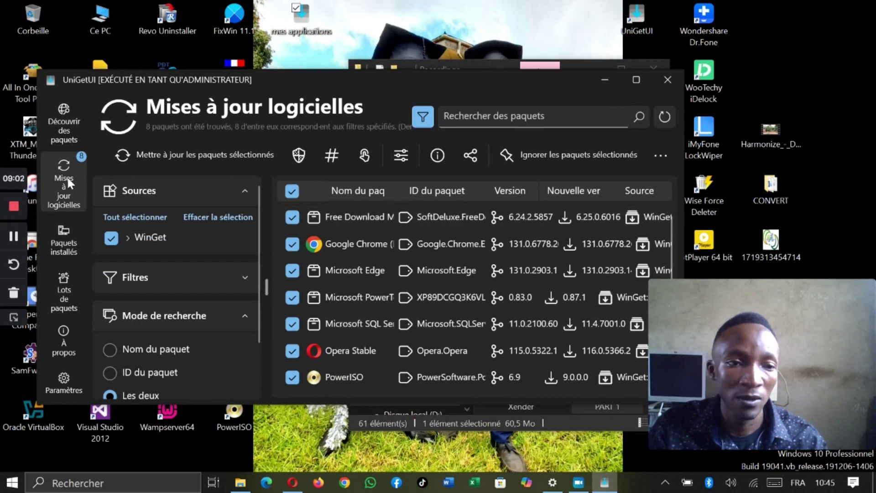
- Look through the software updates available for the installed packages and compare their current and new versions
{"action": "left_click_drag", "start_coordinate": [729, 286], "coordinate": [788, 313]}
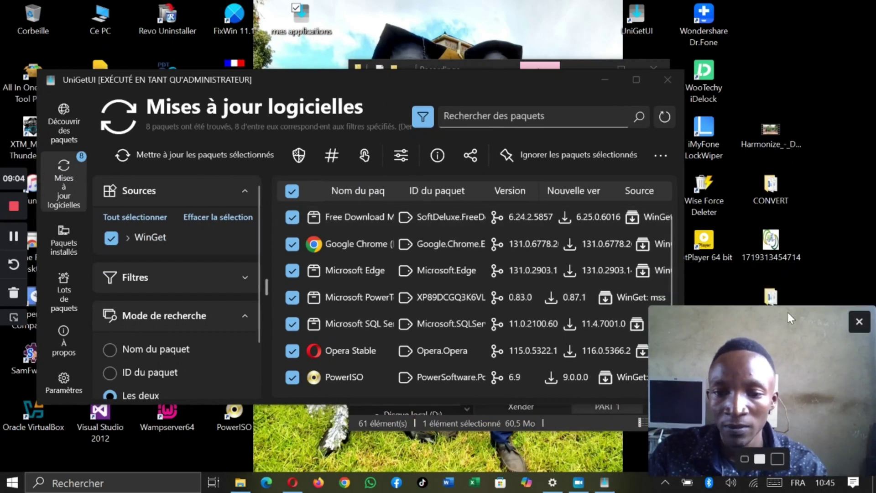
{"action": "left_click_drag", "start_coordinate": [527, 78], "coordinate": [510, 40]}
{"action": "scroll", "coordinate": [652, 226], "scroll_direction": "down", "scroll_amount": 1}
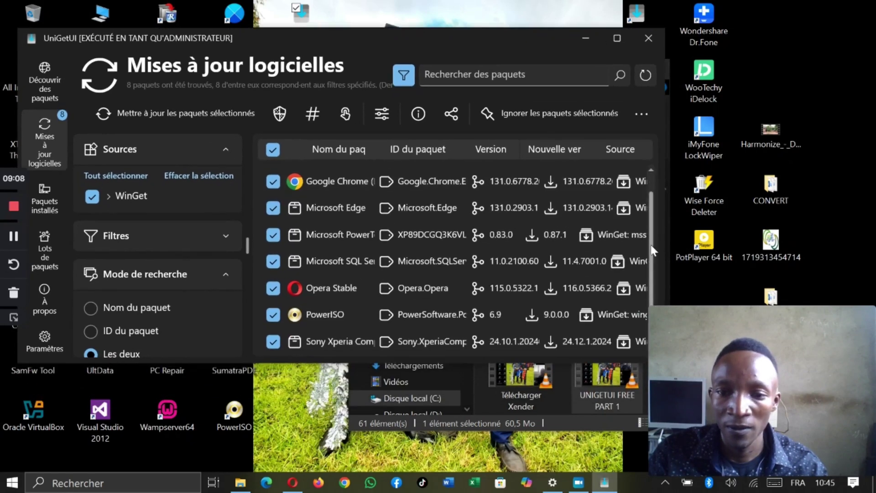
{"action": "scroll", "coordinate": [649, 237], "scroll_direction": "up", "scroll_amount": 1}
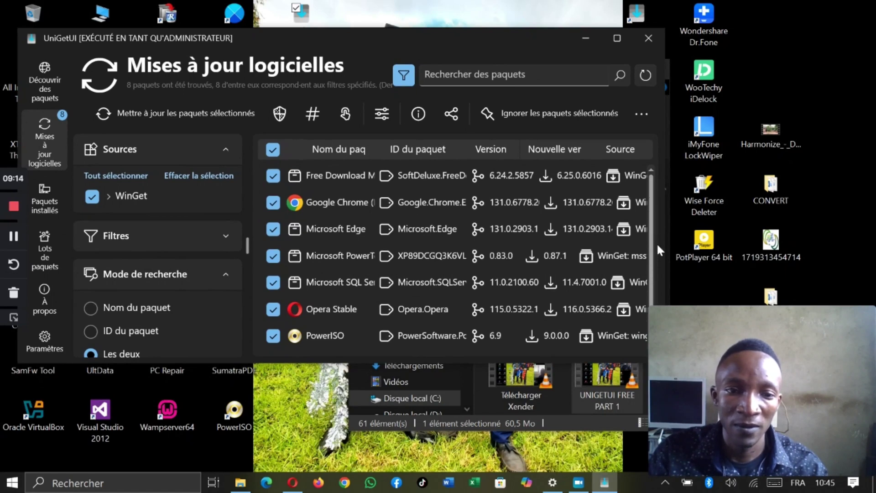
{"action": "scroll", "coordinate": [657, 249], "scroll_direction": "down", "scroll_amount": 1}
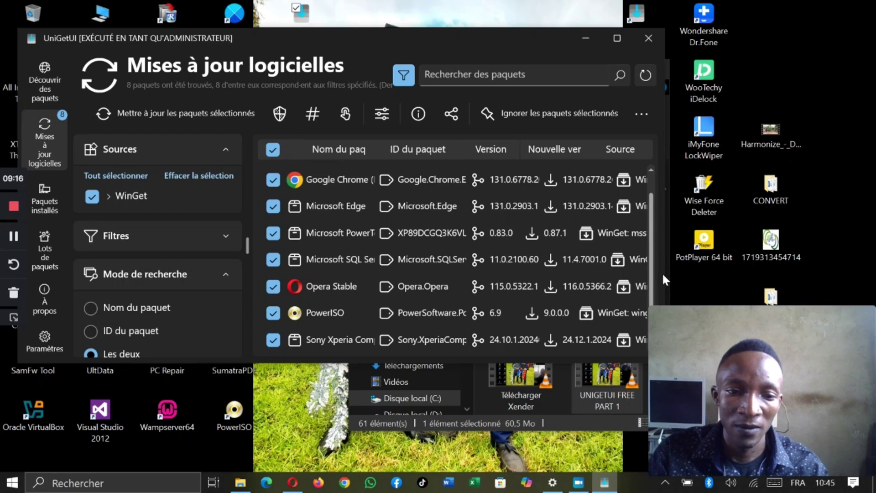
{"action": "scroll", "coordinate": [658, 214], "scroll_direction": "up", "scroll_amount": 1}
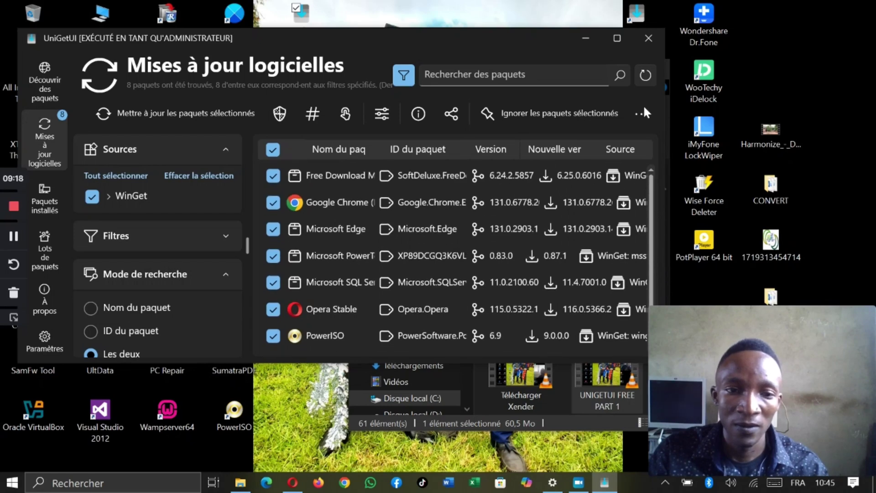
- Clear the update selection, mark only Sony Xperia Companion, and update the selected package
{"action": "left_click", "coordinate": [273, 151]}
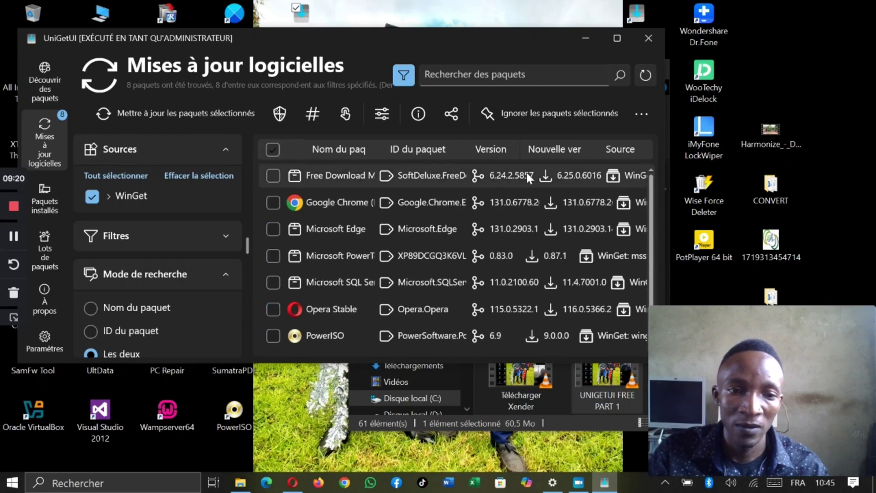
{"action": "scroll", "coordinate": [652, 214], "scroll_direction": "down", "scroll_amount": 1}
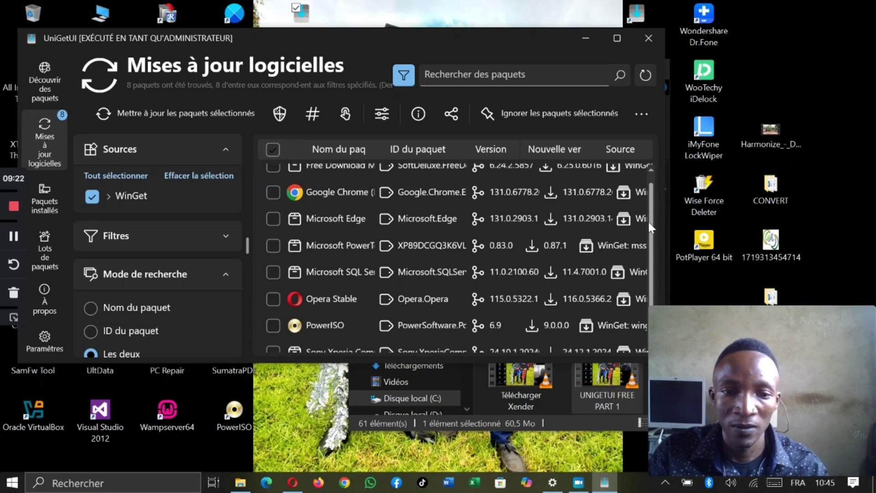
{"action": "left_click", "coordinate": [273, 340]}
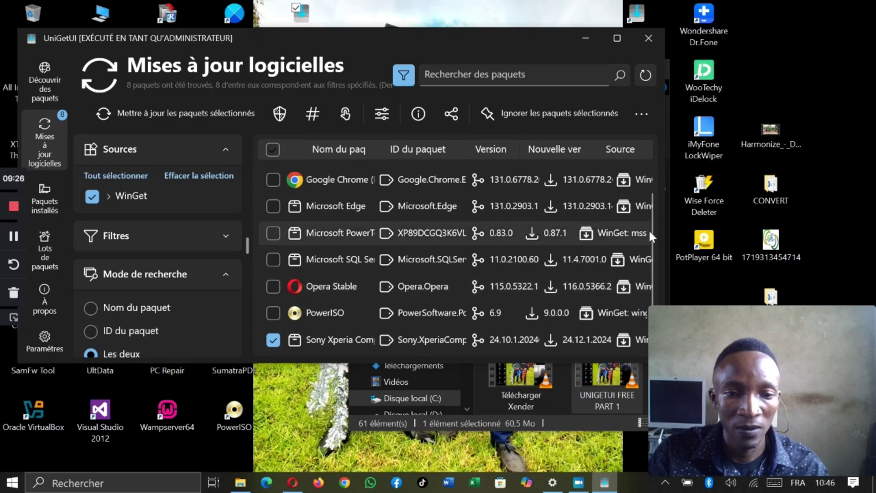
{"action": "scroll", "coordinate": [652, 223], "scroll_direction": "up", "scroll_amount": 1}
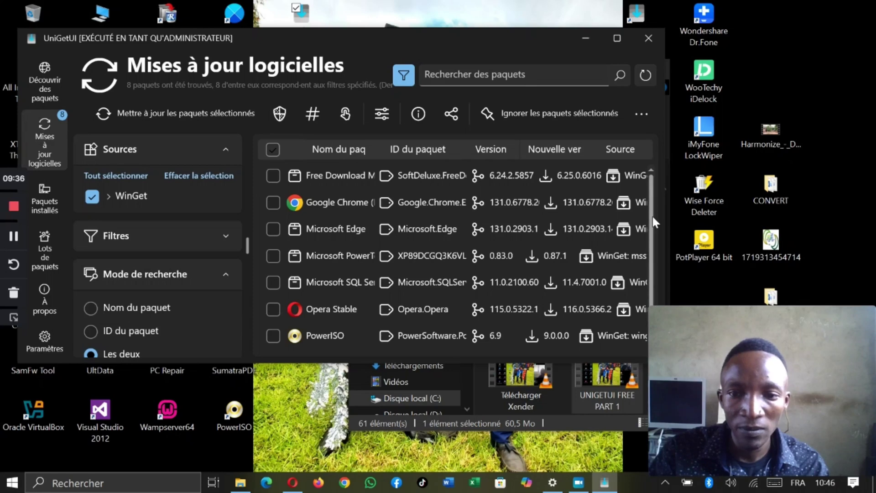
{"action": "left_click_drag", "start_coordinate": [653, 216], "coordinate": [656, 269]}
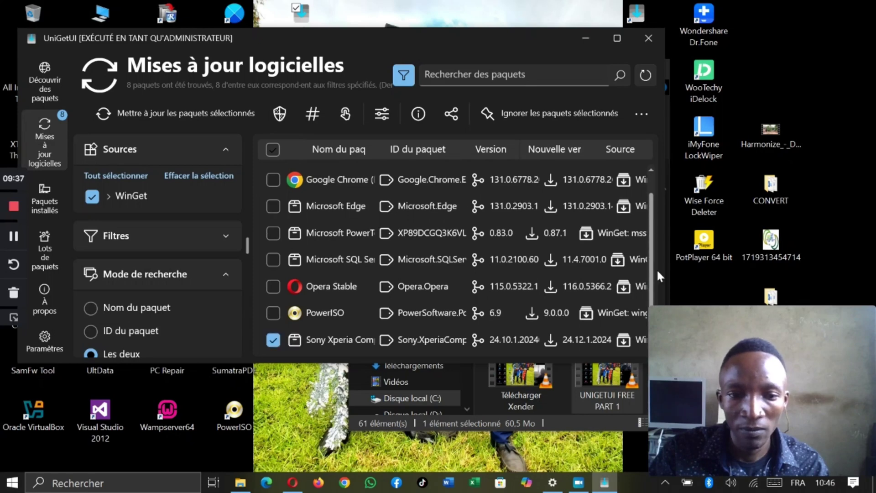
{"action": "left_click", "coordinate": [110, 112]}
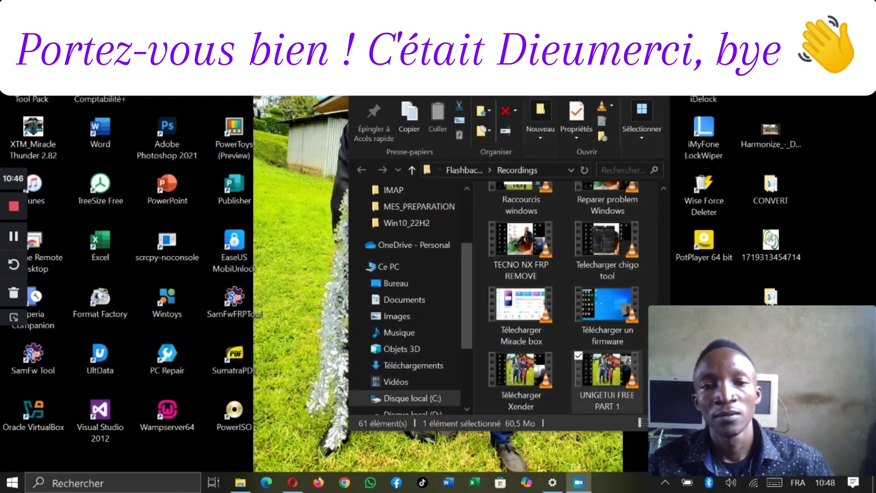
- Close the Recordings folder window to leave the desktop clear
{"action": "left_click_drag", "start_coordinate": [497, 68], "coordinate": [351, 105]}
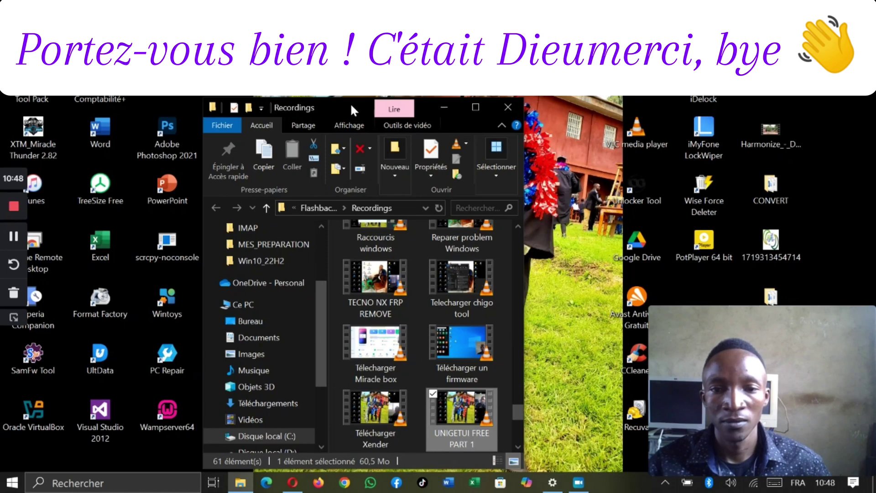
{"action": "left_click", "coordinate": [510, 105]}
{"action": "left_click_drag", "start_coordinate": [753, 319], "coordinate": [716, 154]}
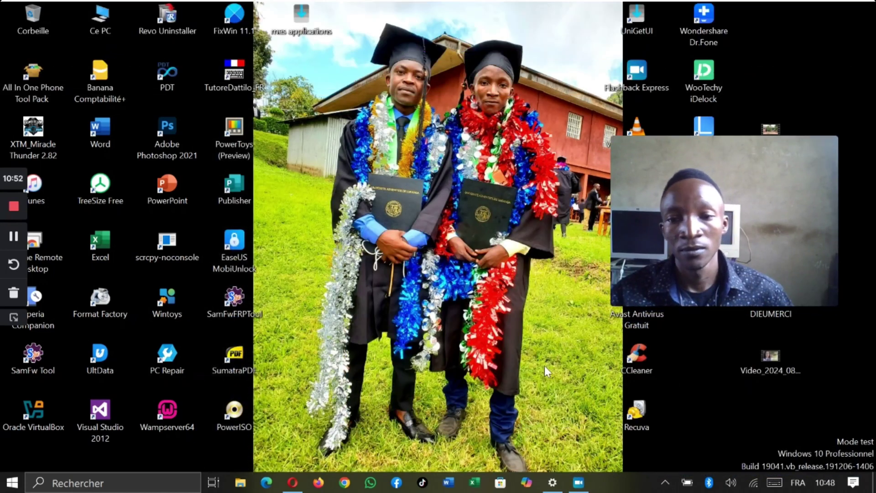